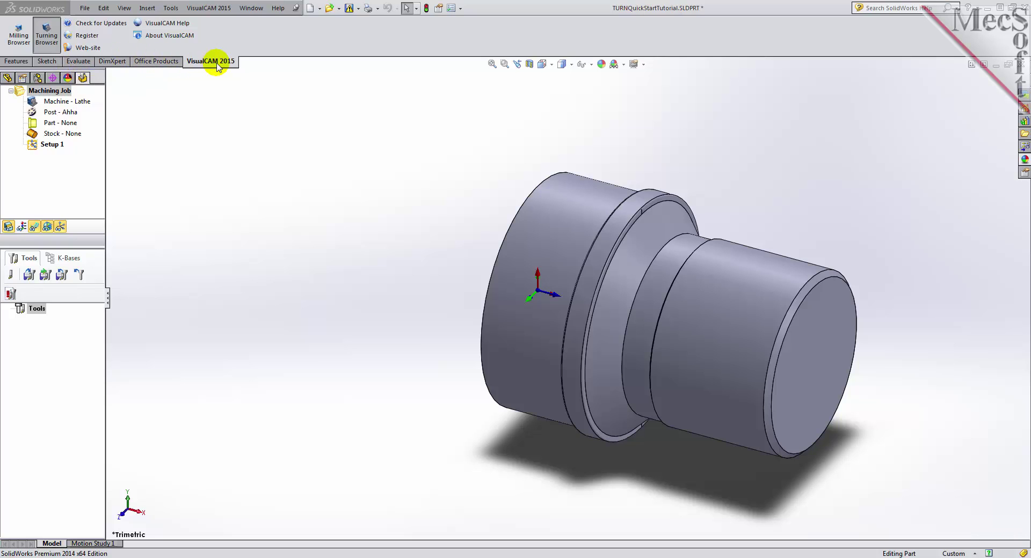
Widen the turning browser and enlarge its machining job area so the full program commands and job tree fit
left_click(211, 9)
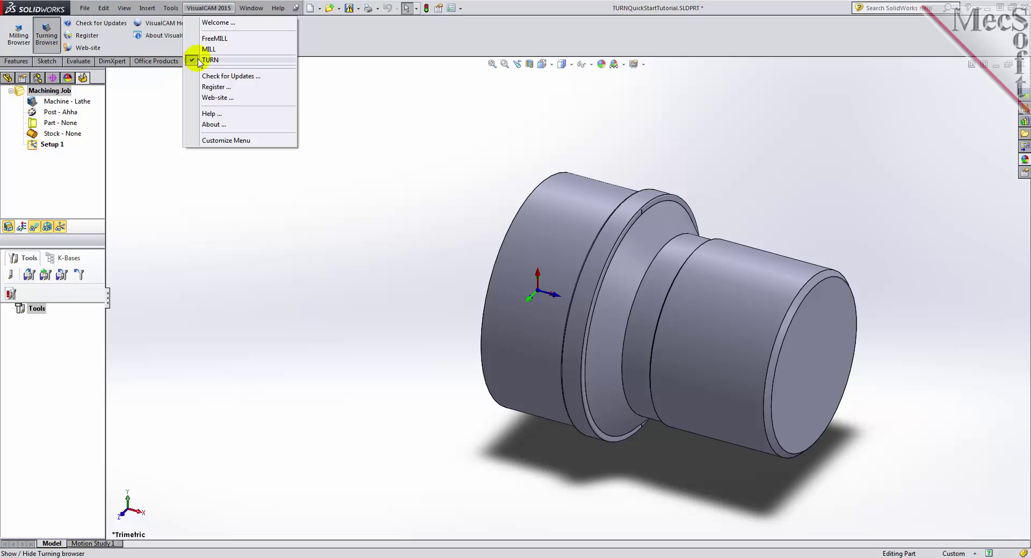
left_click(163, 95)
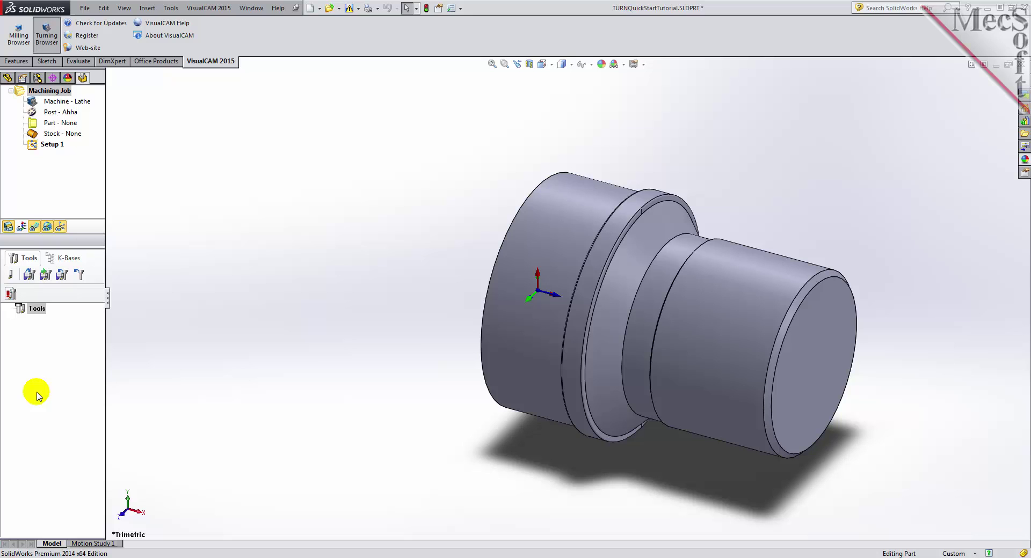
left_click_drag(105, 345, 220, 348)
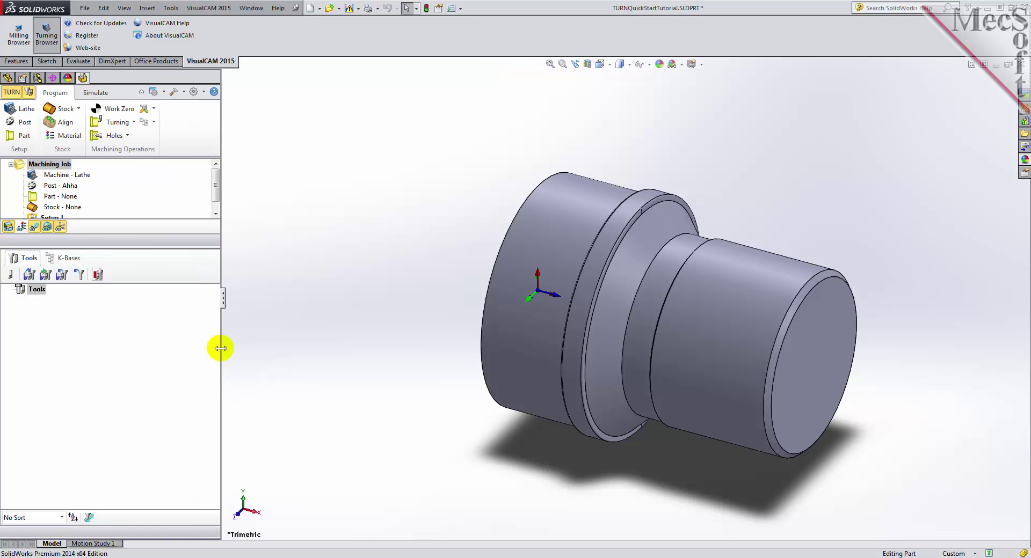
left_click_drag(202, 242, 195, 307)
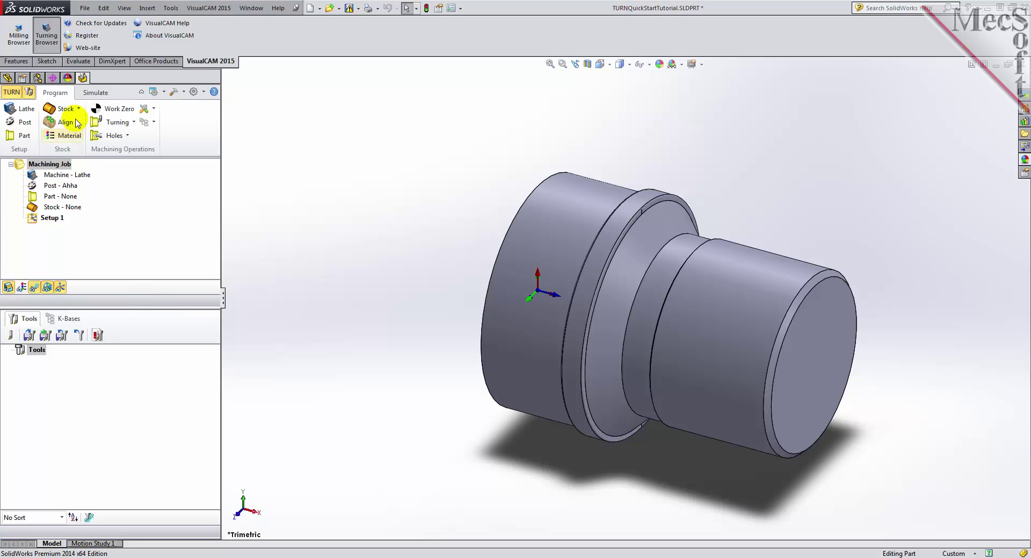
Set the lathe's maximum RPM to 10000 in the turning machine setup
left_click(26, 113)
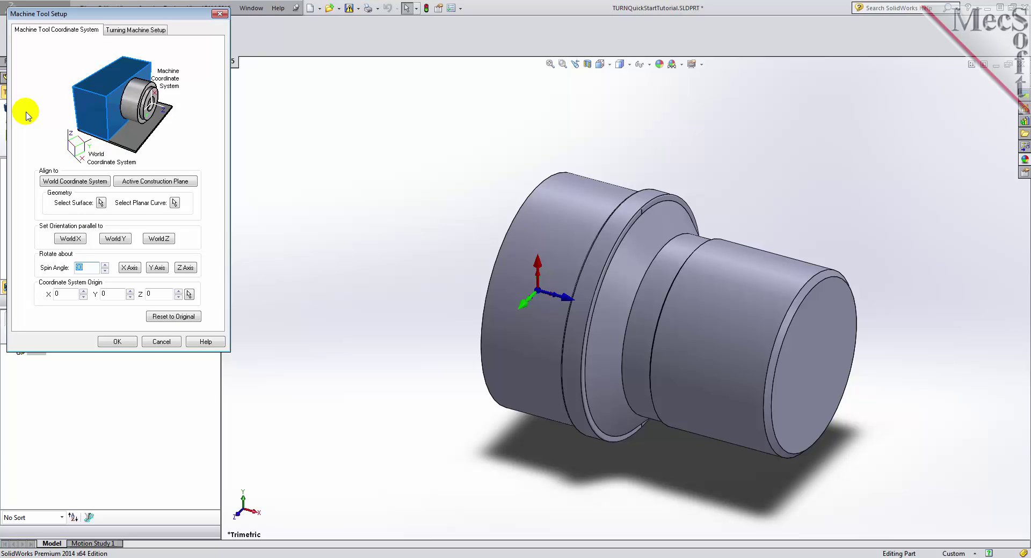
left_click(122, 31)
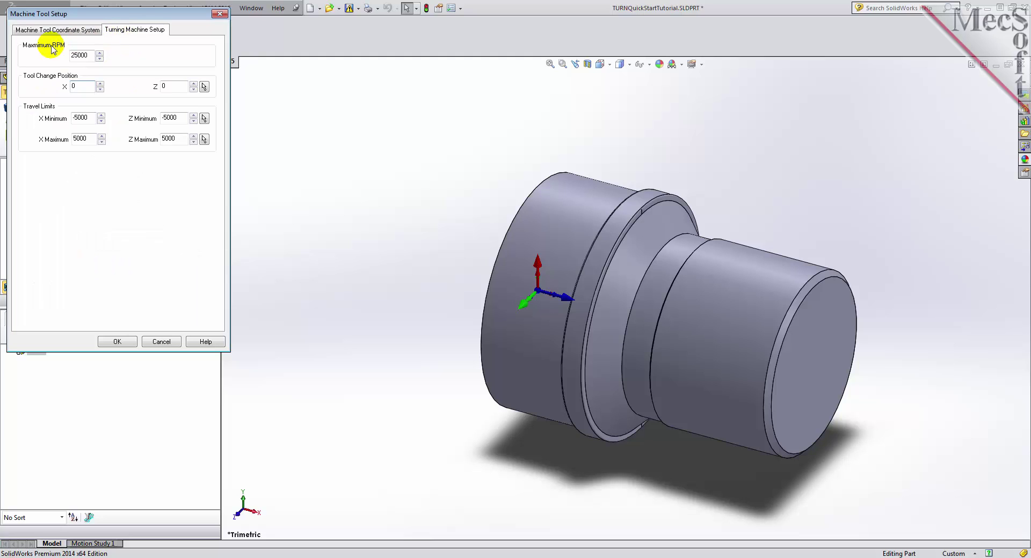
double_click(81, 55)
type("10000")
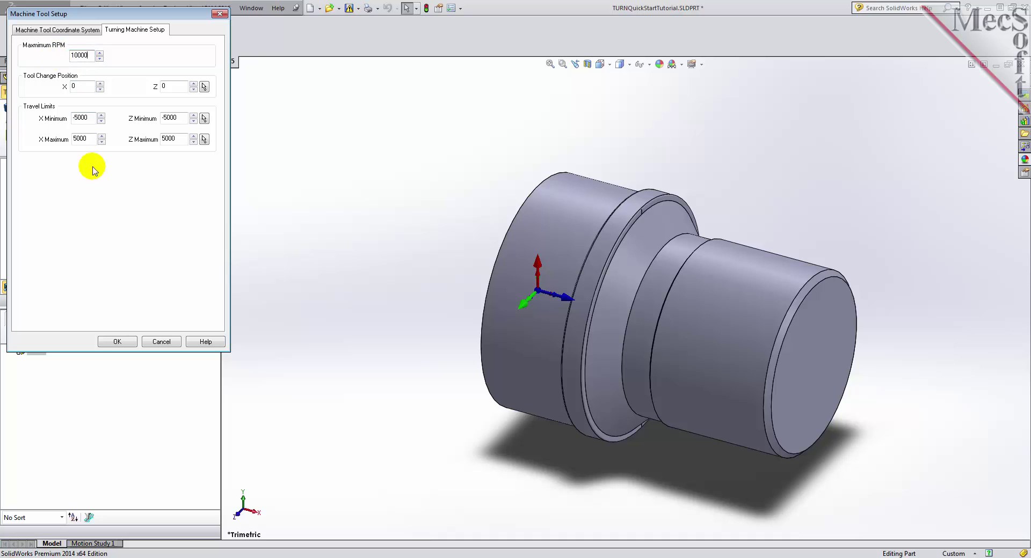
left_click(130, 345)
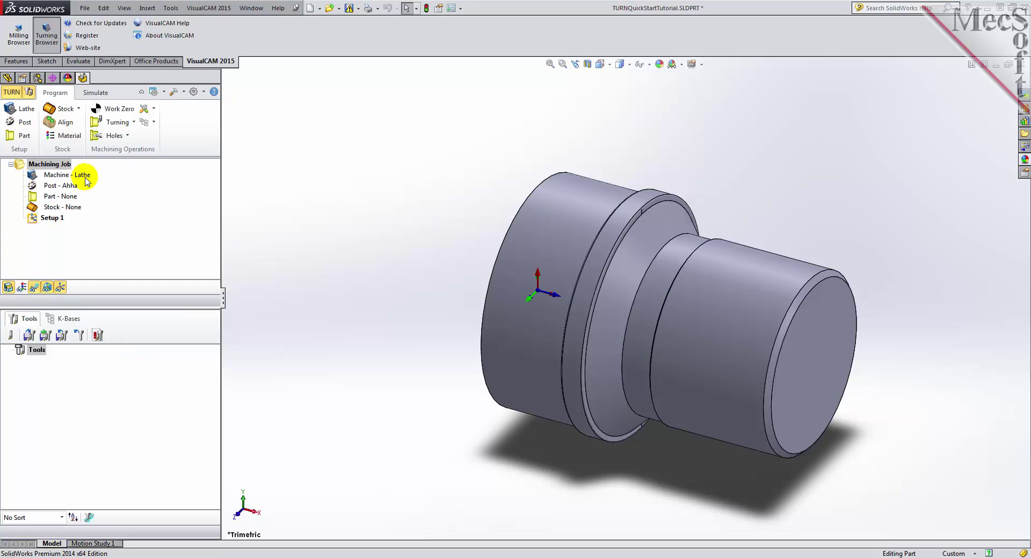
left_click(85, 177)
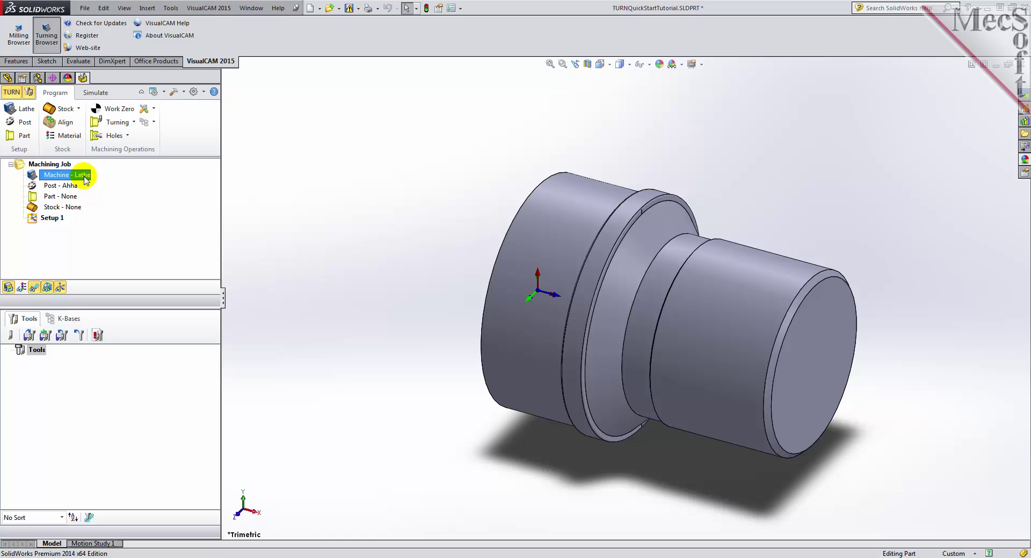
Set the current post processor to Fanuc and the posted file extension to .nc
left_click(20, 125)
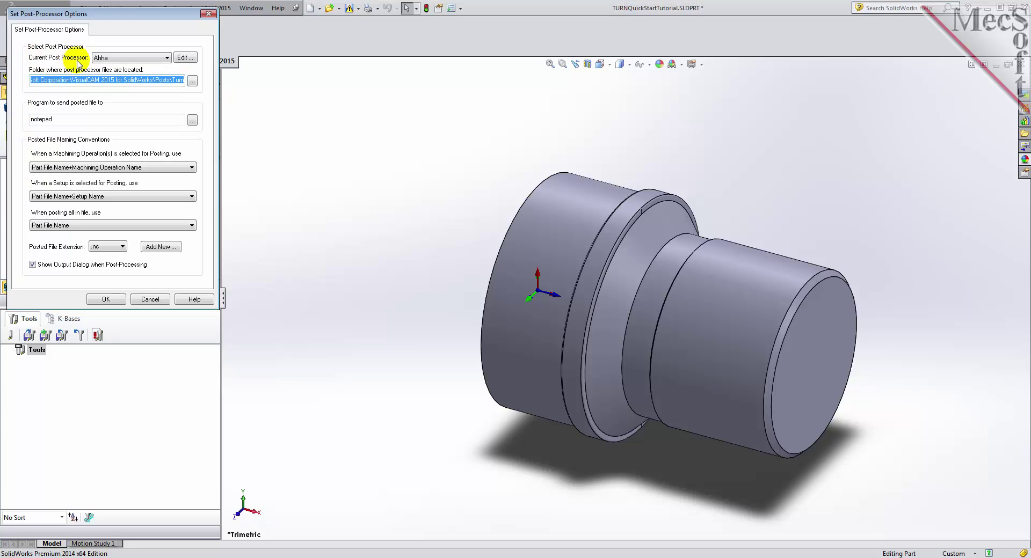
left_click(161, 59)
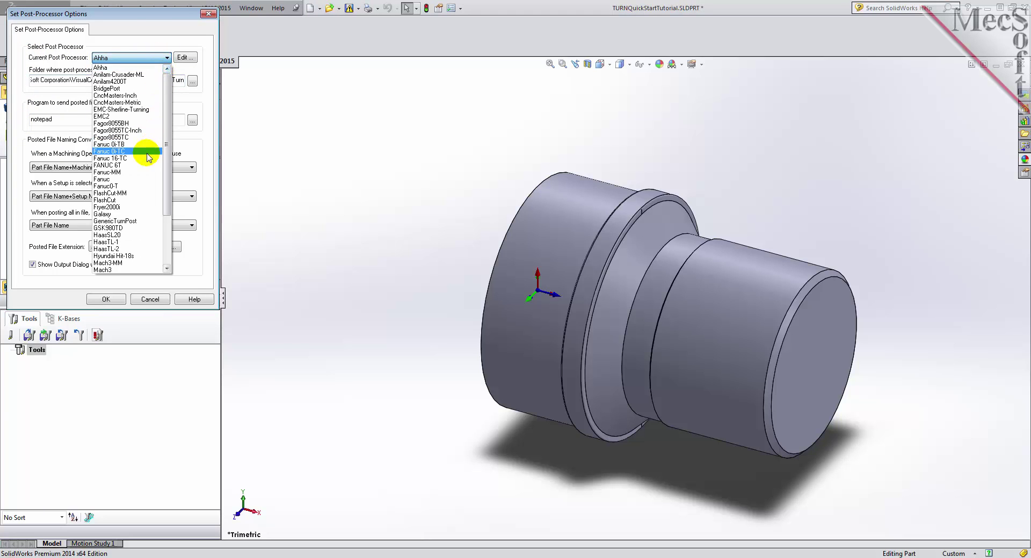
left_click(149, 179)
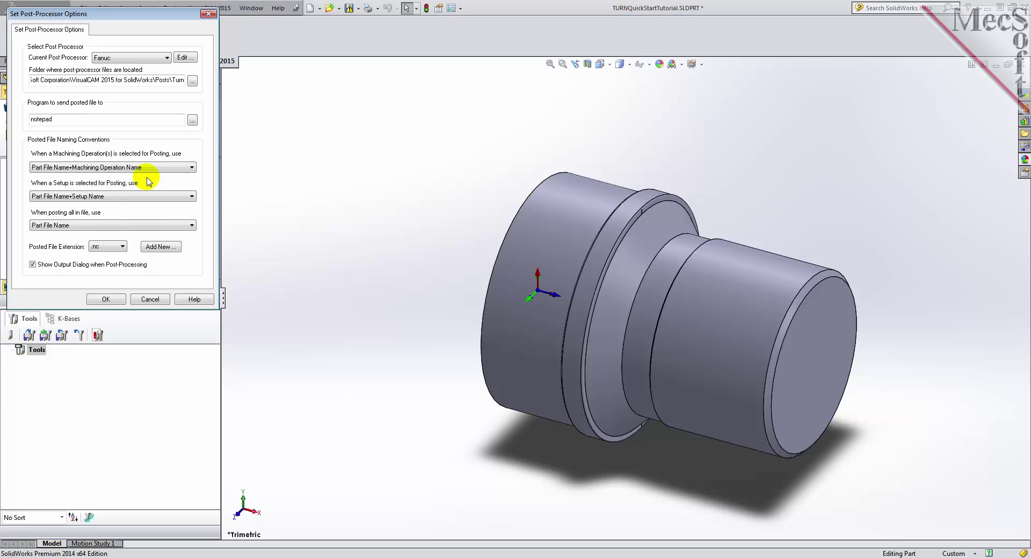
left_click(121, 248)
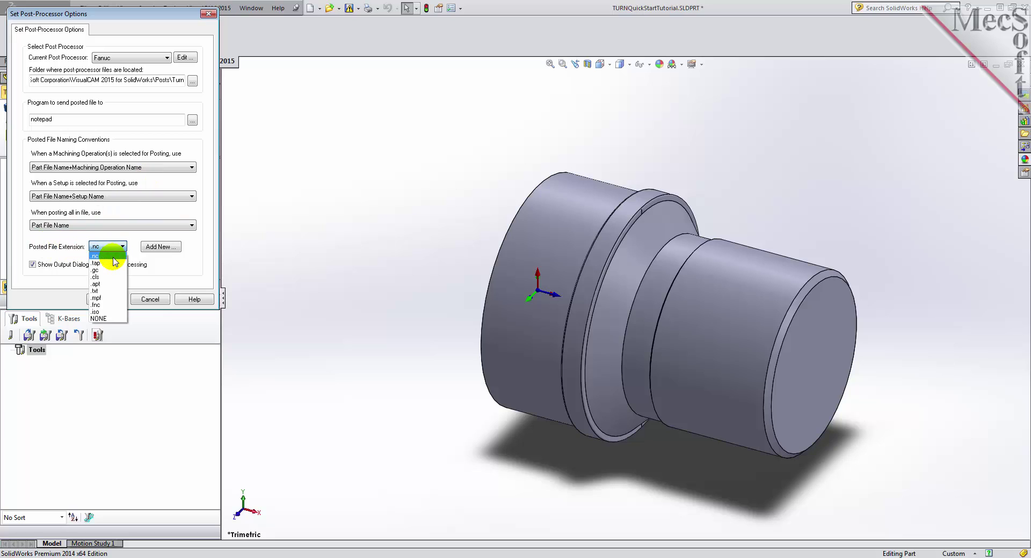
left_click(113, 257)
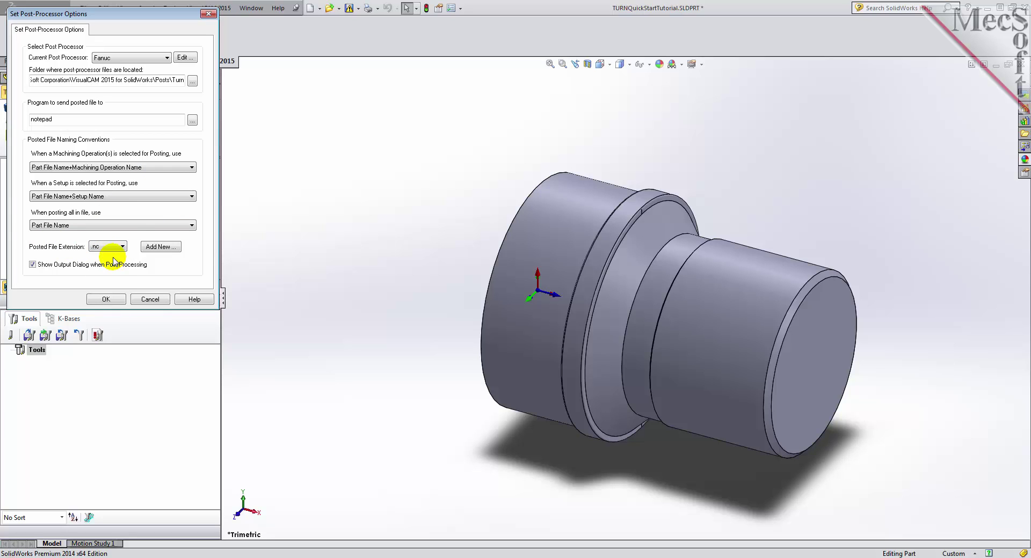
left_click(106, 299)
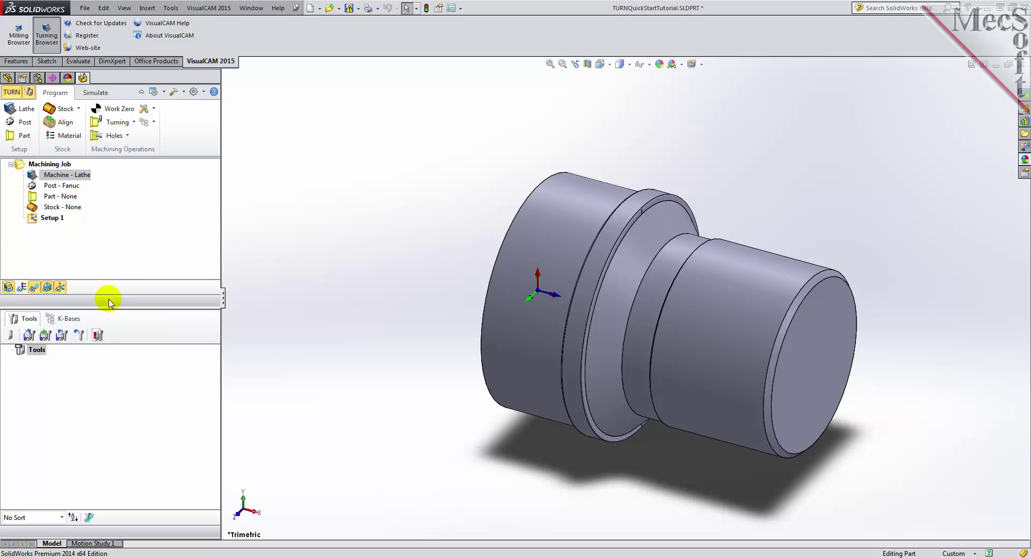
left_click(71, 191)
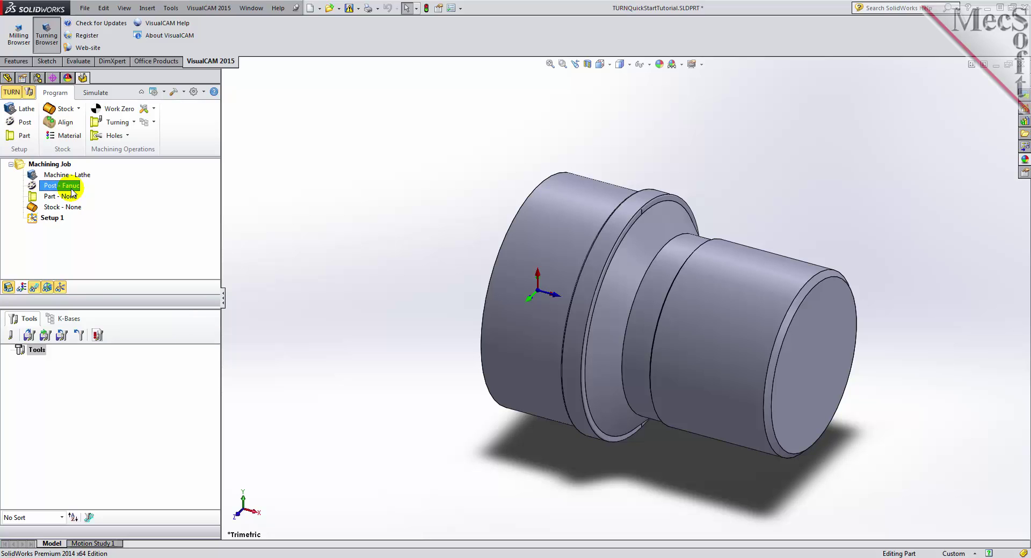
Define the turning part geometry from all surfaces of the model and save it
left_click(19, 141)
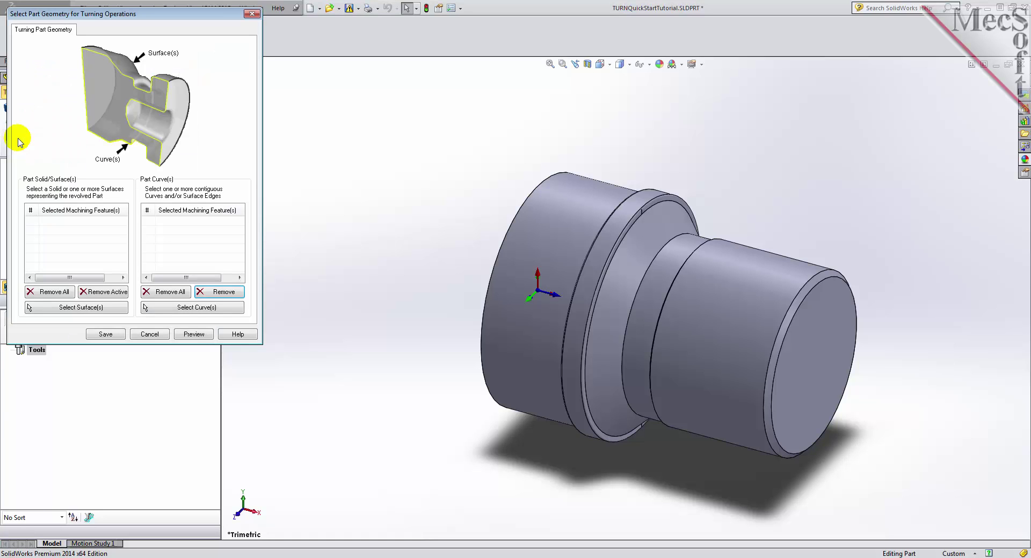
left_click(83, 308)
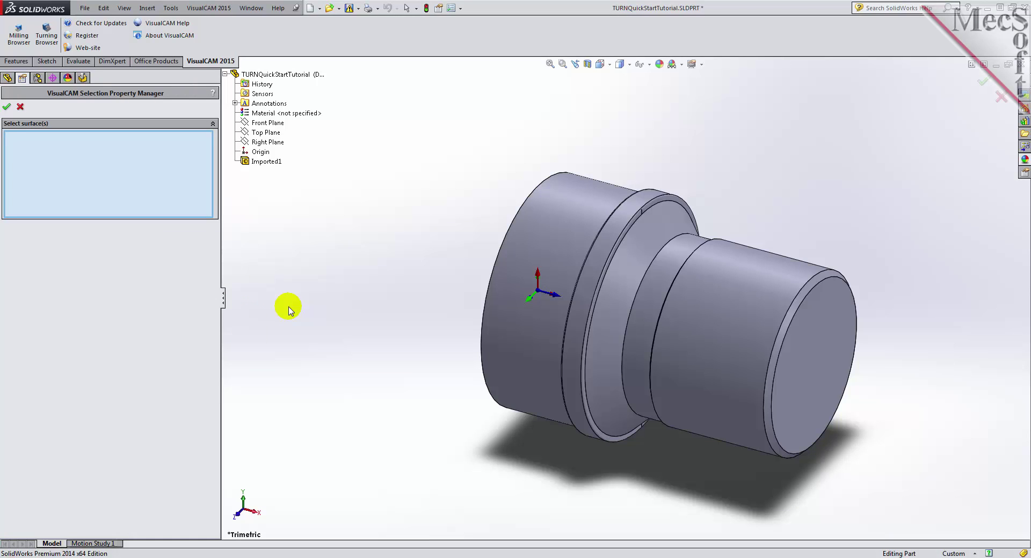
key("ctrl+a")
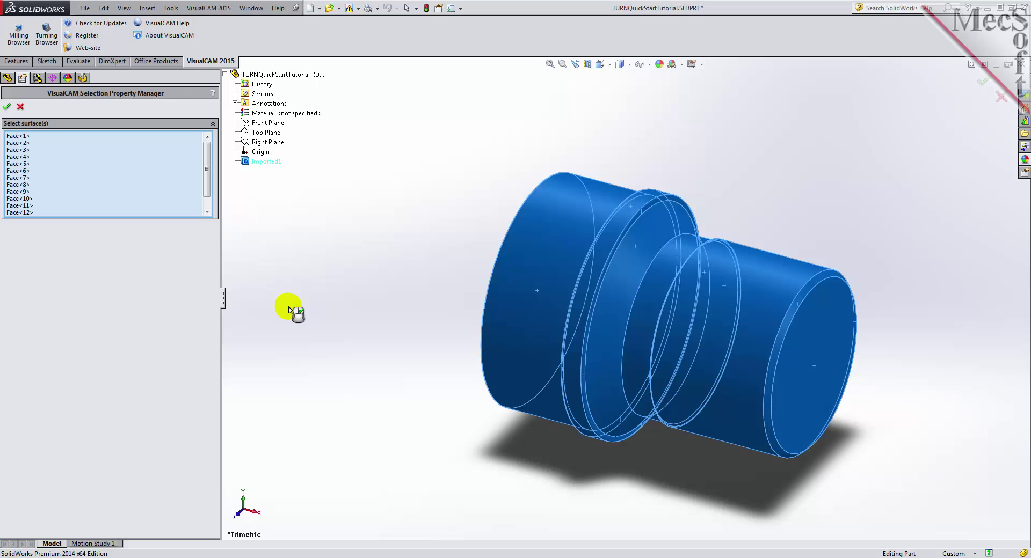
left_click(7, 109)
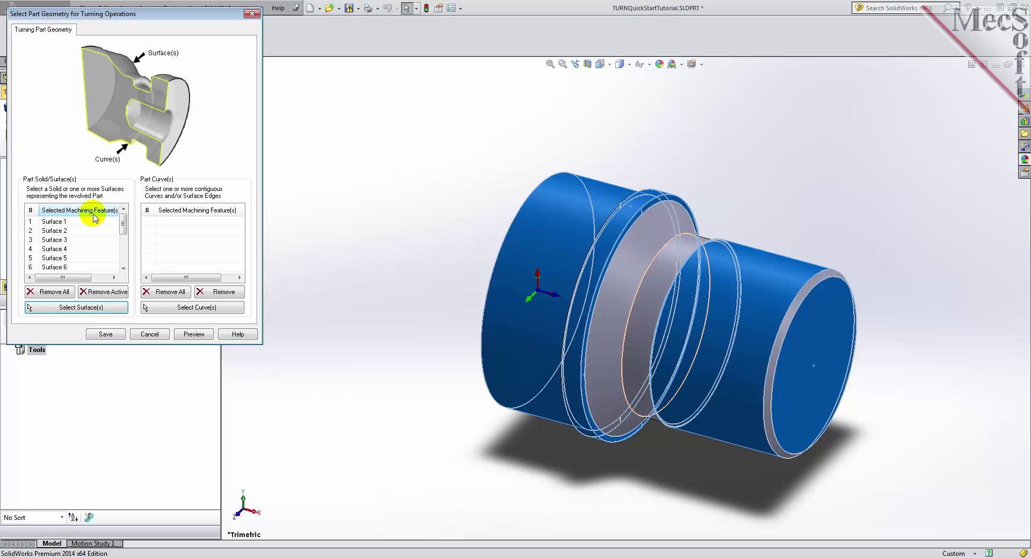
left_click(105, 335)
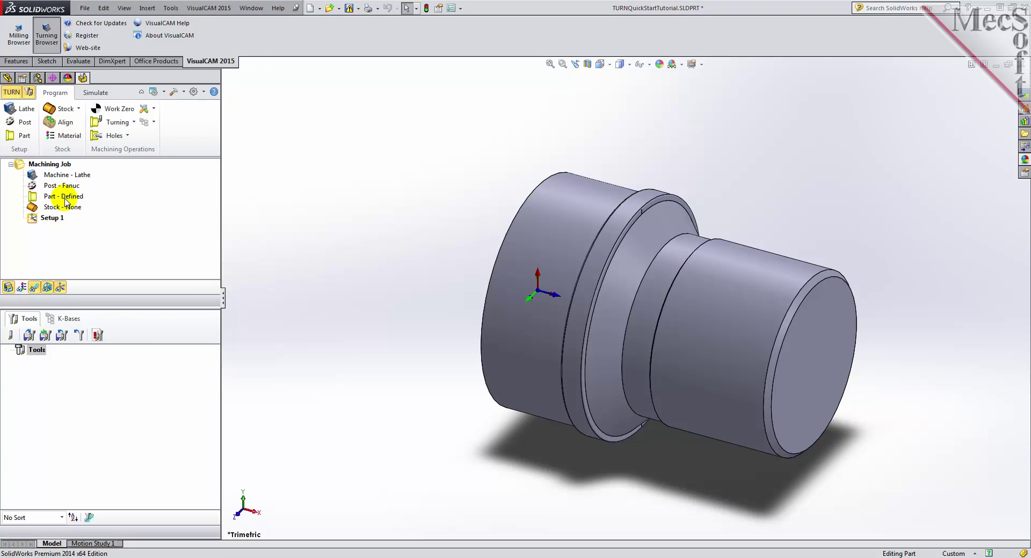
Examine the defined part geometry in the front view and the isometric view
left_click(65, 197)
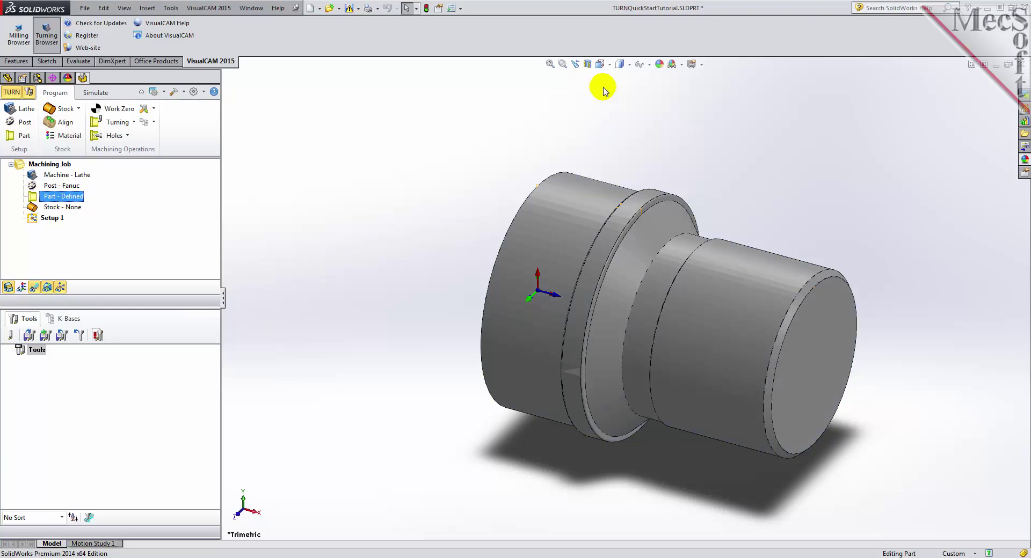
left_click(610, 64)
left_click(613, 104)
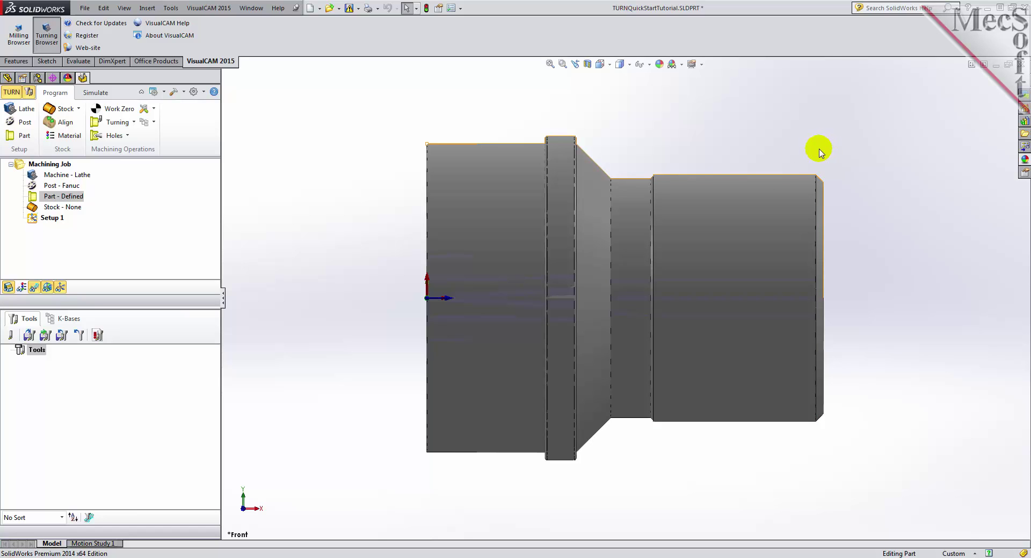
left_click(610, 69)
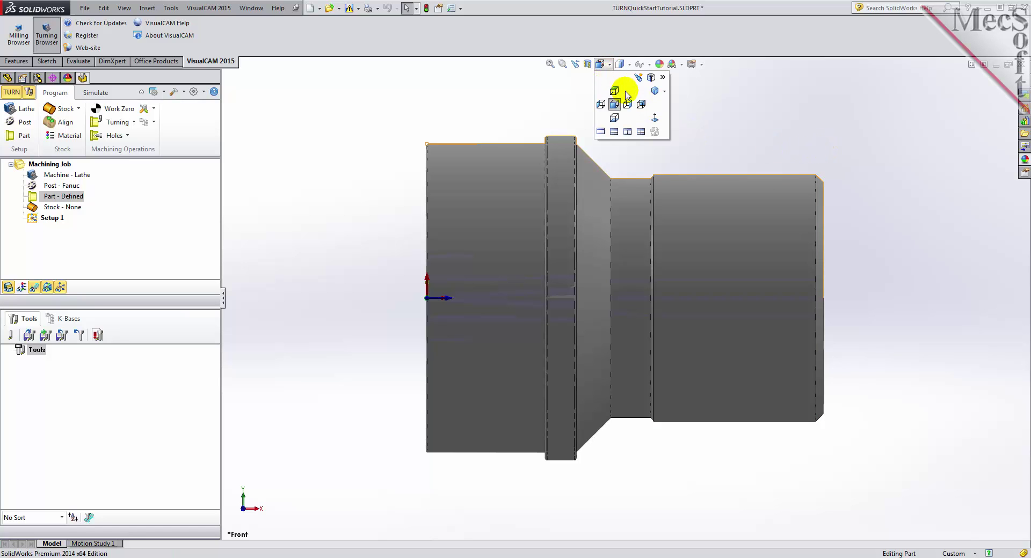
left_click(655, 90)
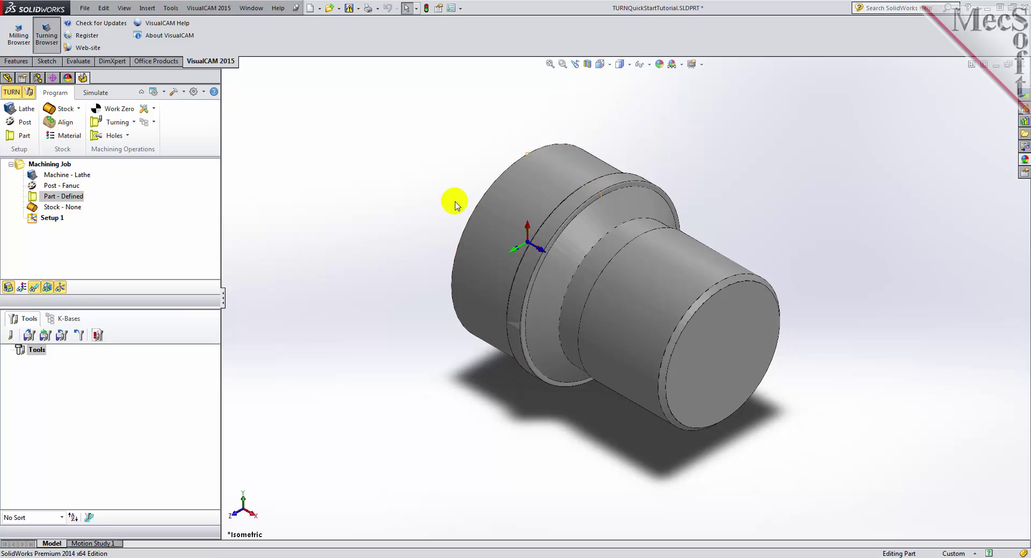
Create a cylinder stock with outer radius 1.5 and outer length 3.25
left_click(74, 113)
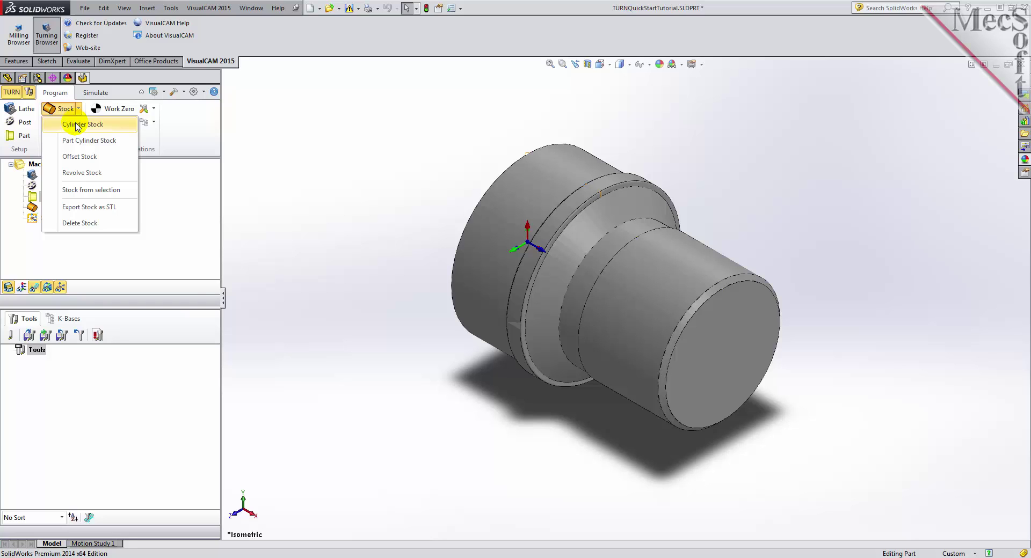
left_click(77, 125)
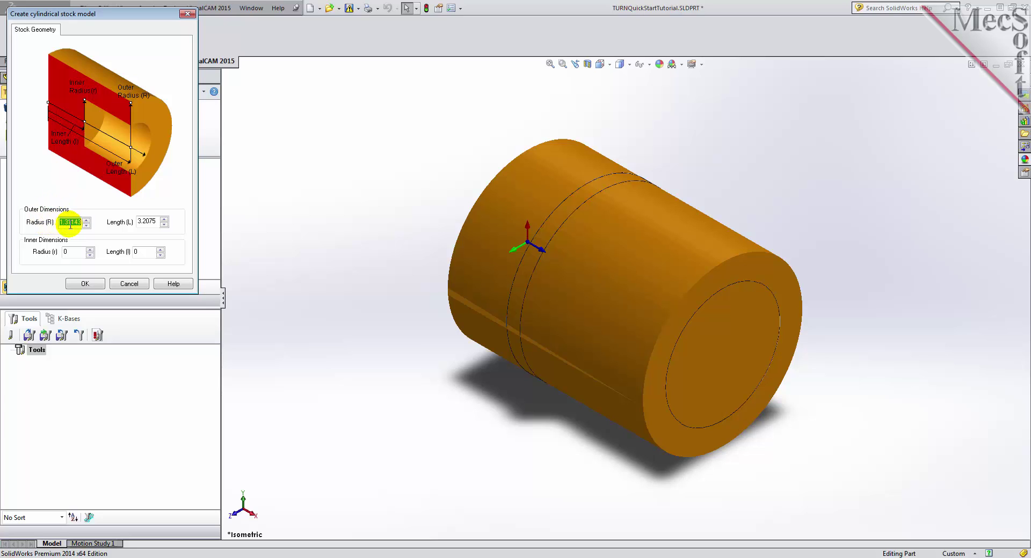
type("1.5")
double_click(150, 222)
type("3.25")
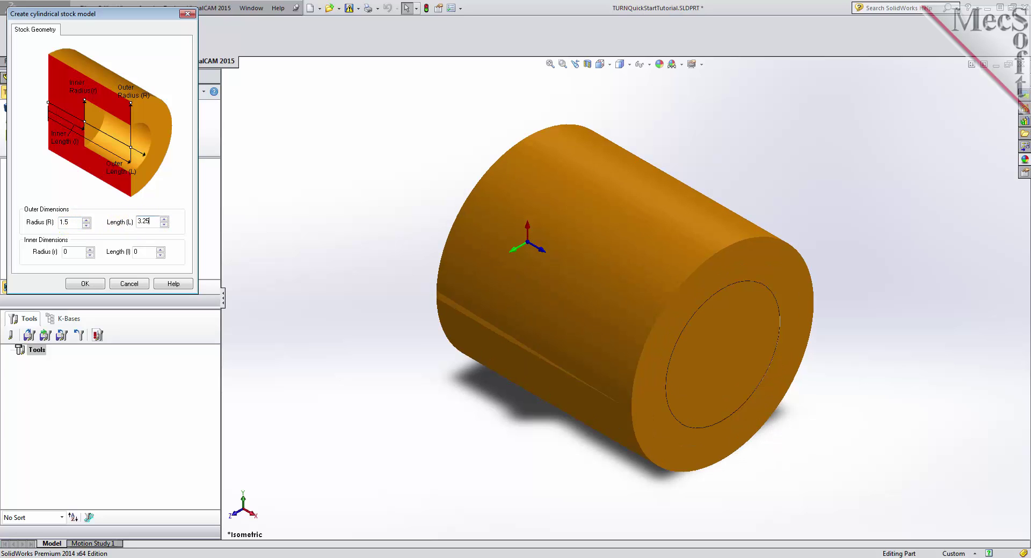
left_click(84, 284)
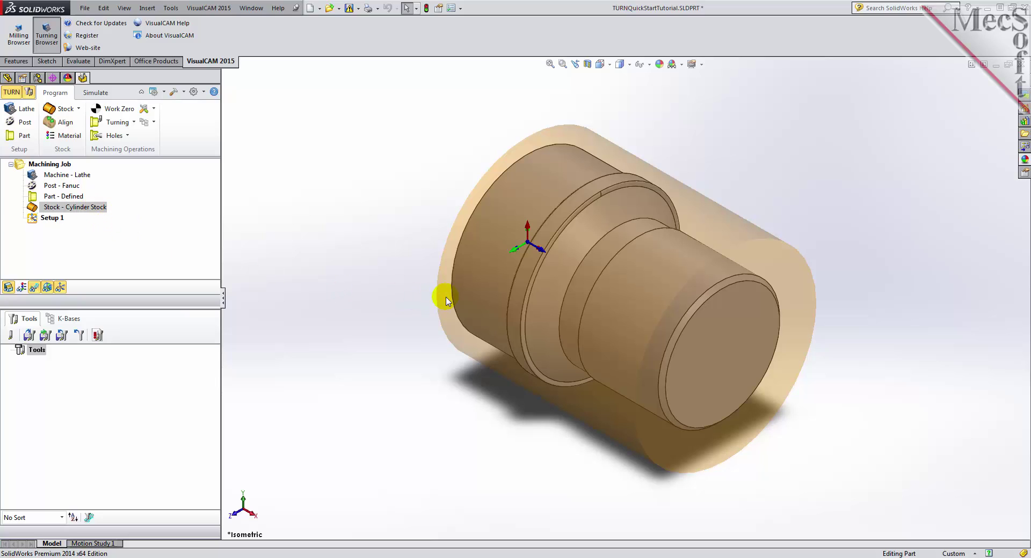
Toggle the stock display off and on, and align the stock about the part with Z alignment Right
left_click(7, 289)
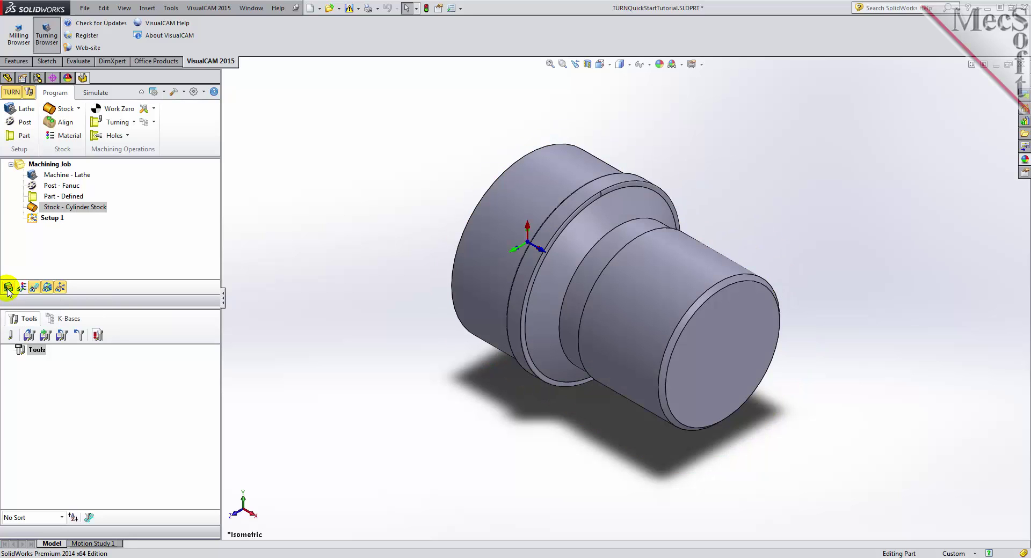
left_click(8, 289)
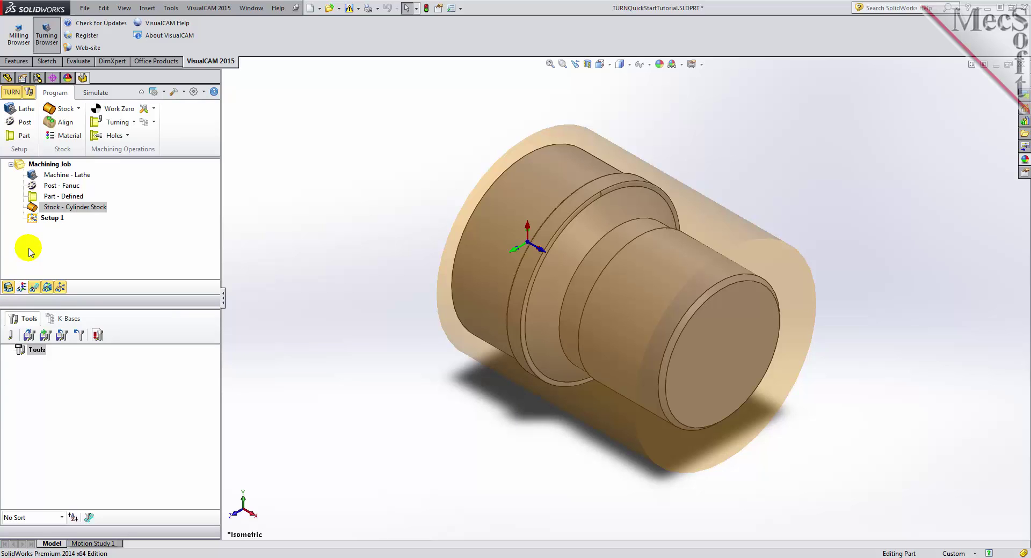
left_click(62, 126)
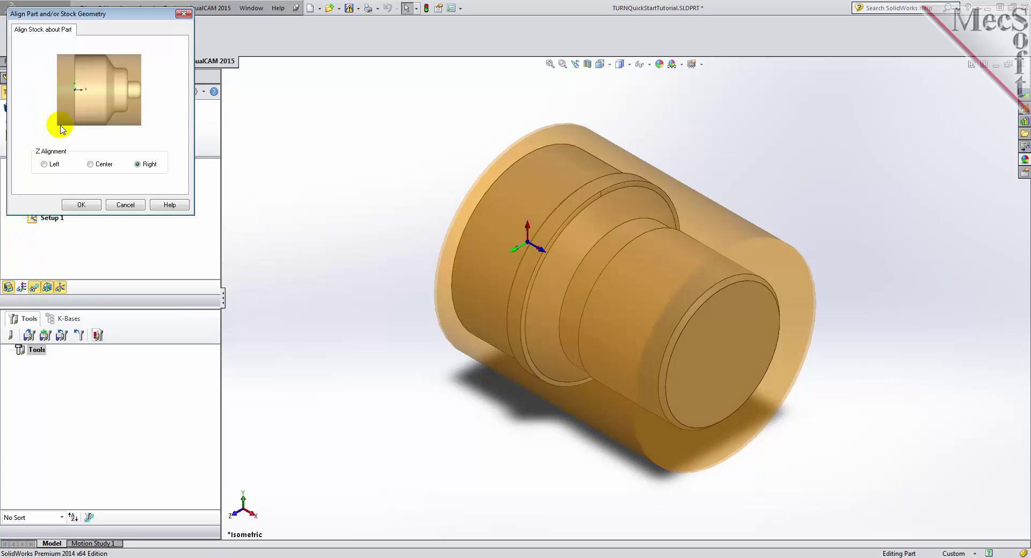
left_click(90, 201)
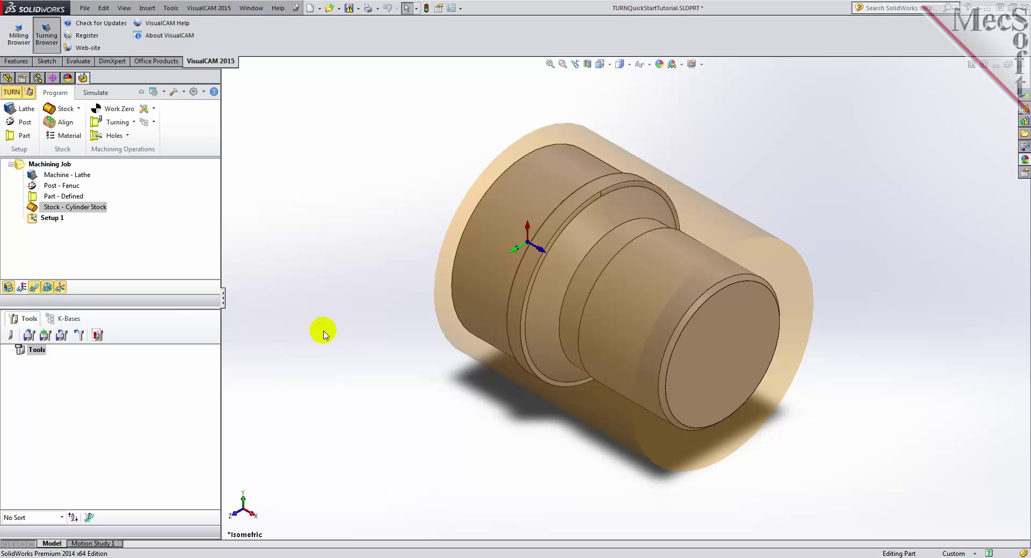
Set the stock material to ALUMINUM - 6061 and turn on the material texture display
left_click(68, 137)
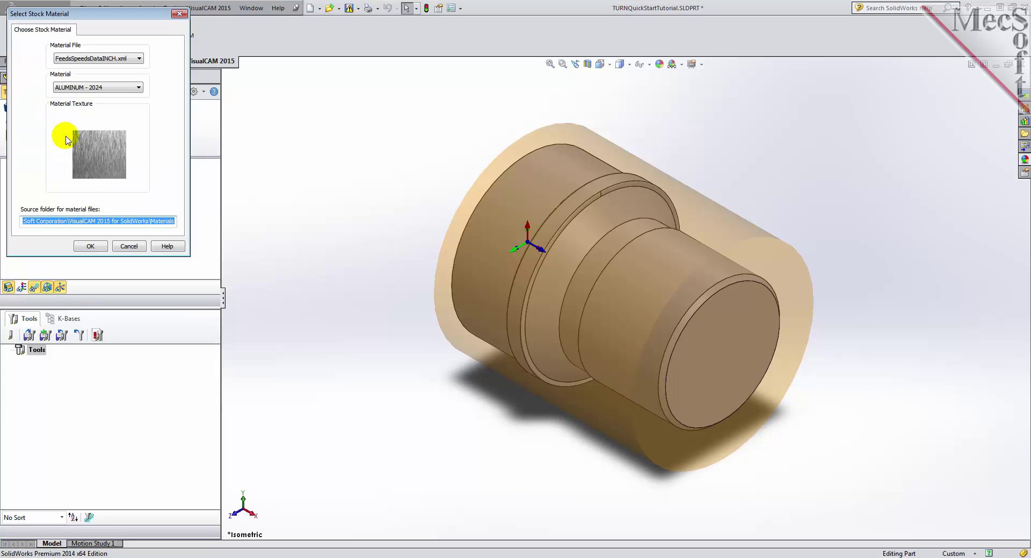
left_click(138, 87)
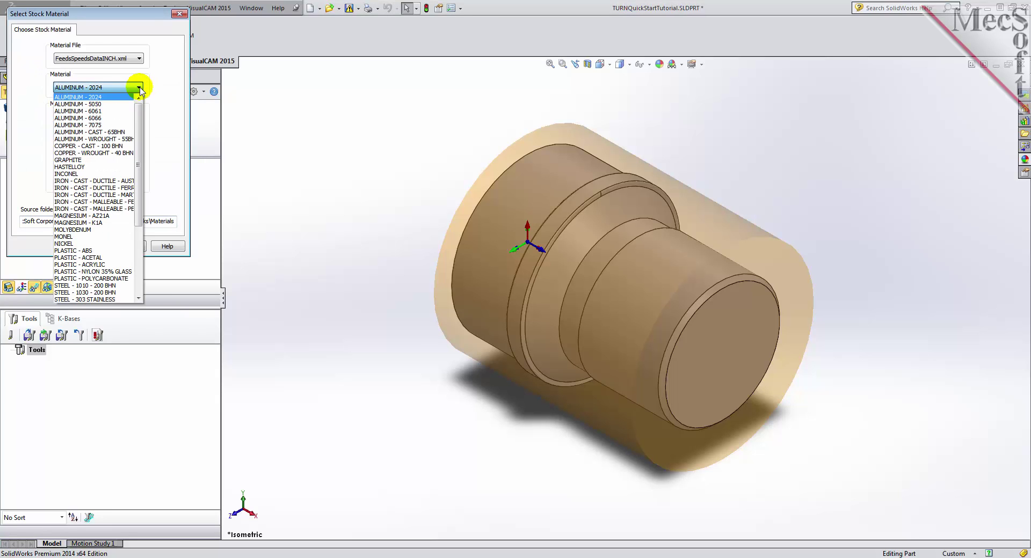
left_click(123, 112)
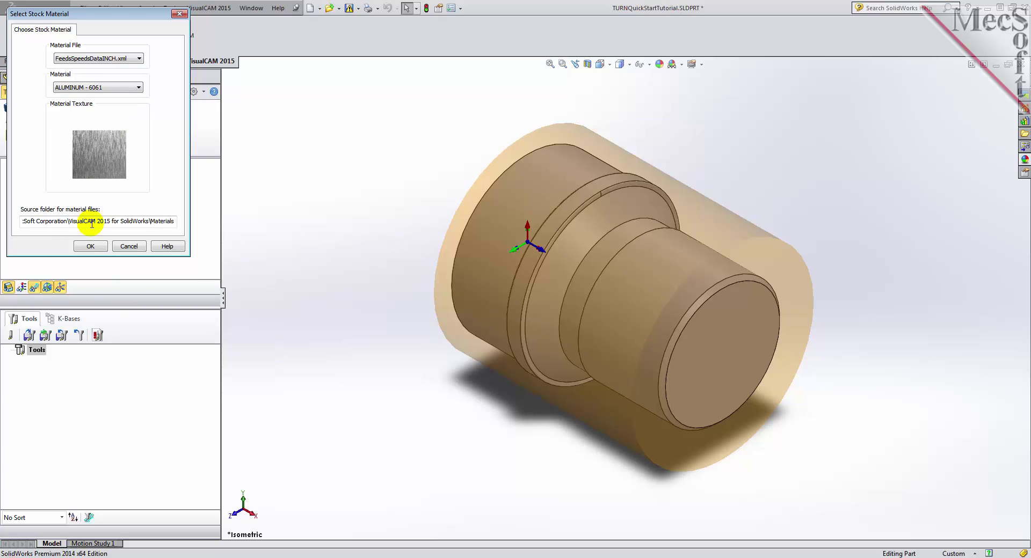
left_click(91, 246)
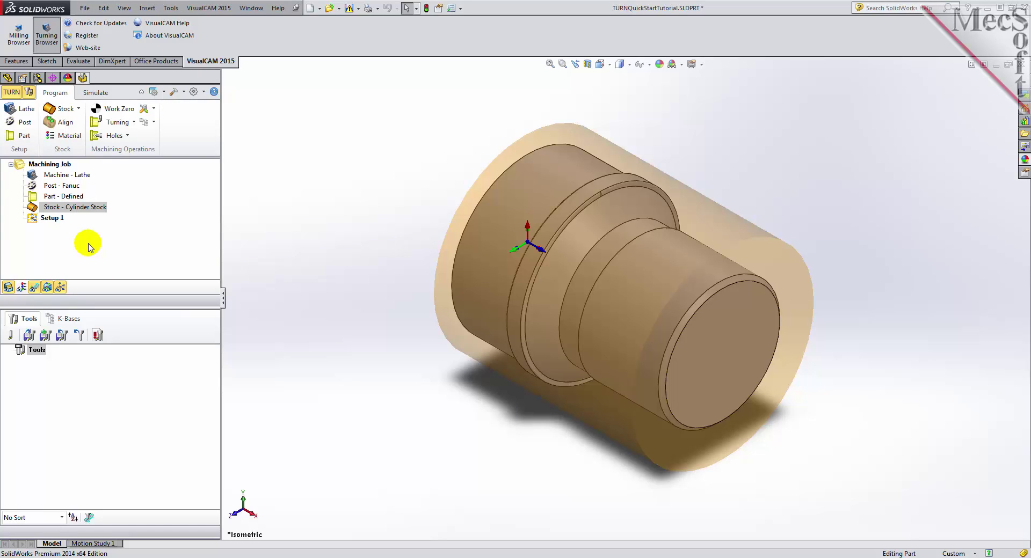
left_click(22, 287)
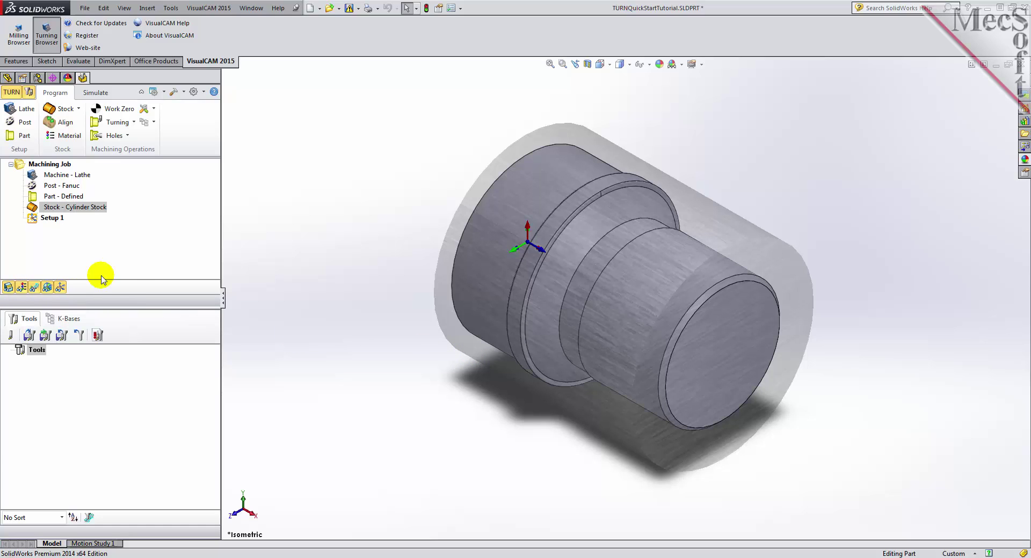
Create a work zero under Setup 1, set to the stock box with the Right Most zero face
left_click(54, 218)
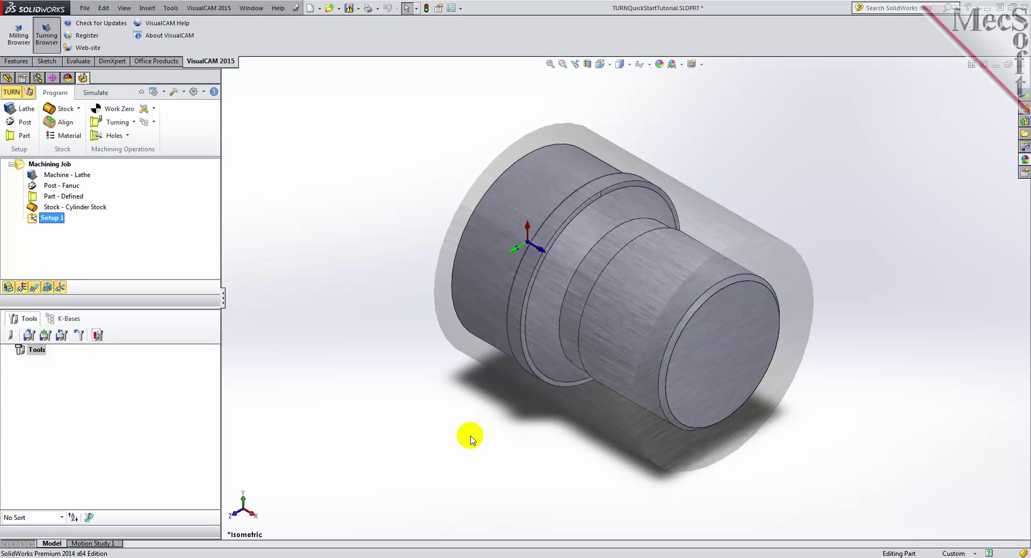
left_click(119, 109)
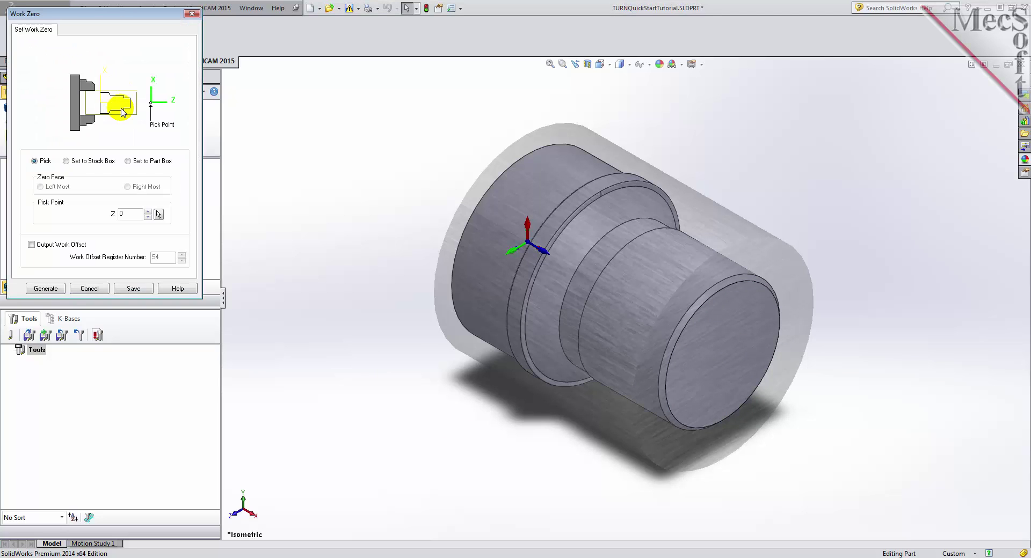
left_click(67, 162)
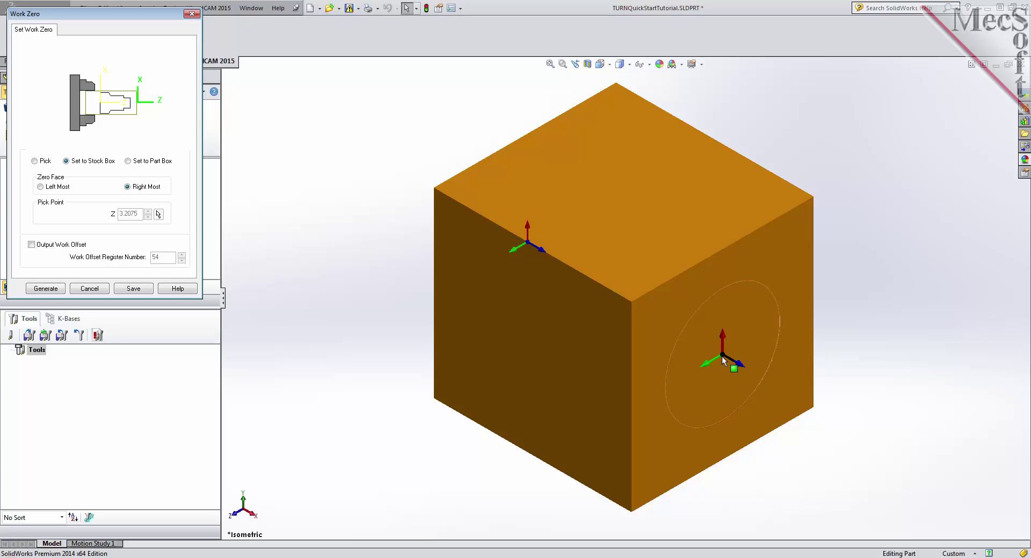
left_click(45, 288)
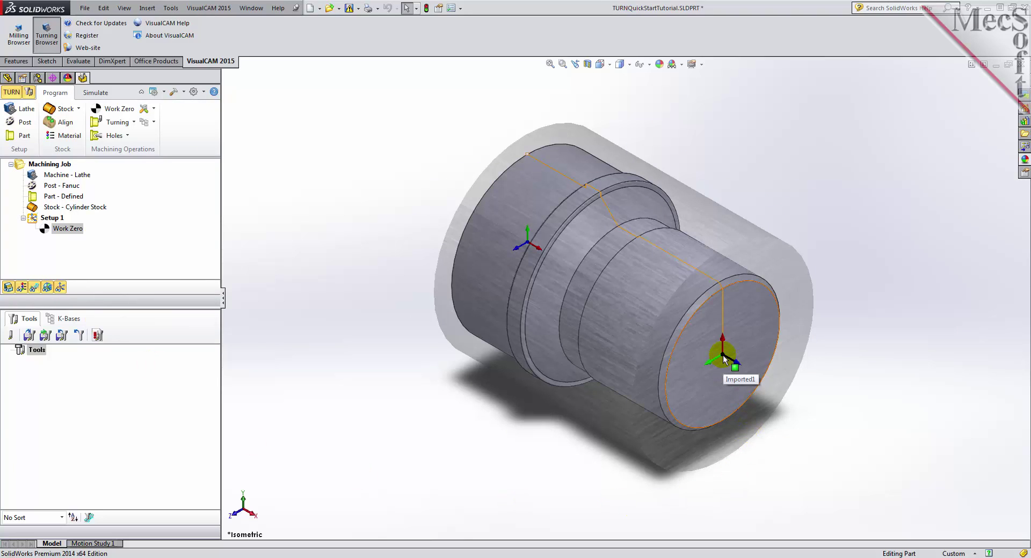
left_click(48, 235)
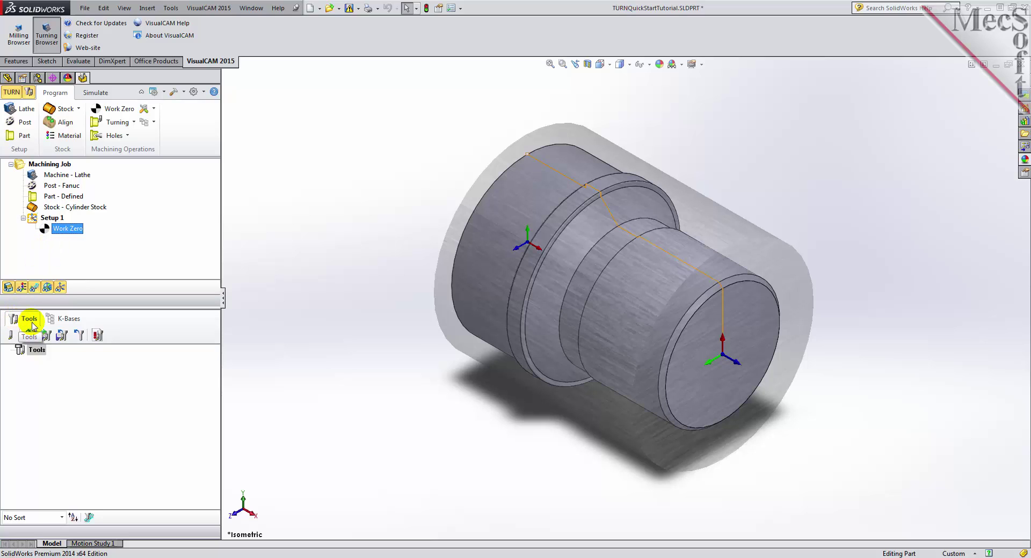
Start a new diamond insert tool named Diamond Insert-OD with a tip radius of 0.02
left_click(12, 336)
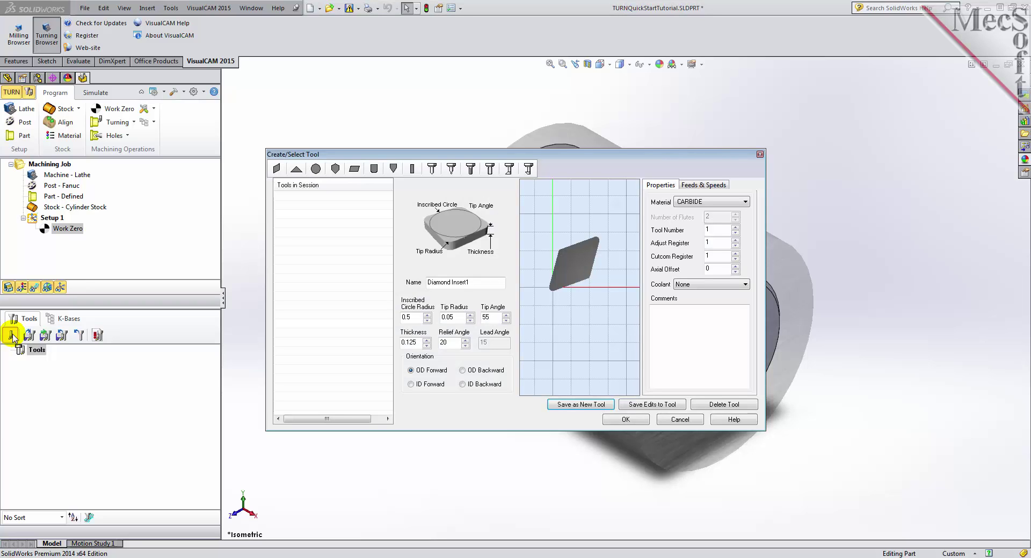
left_click(277, 170)
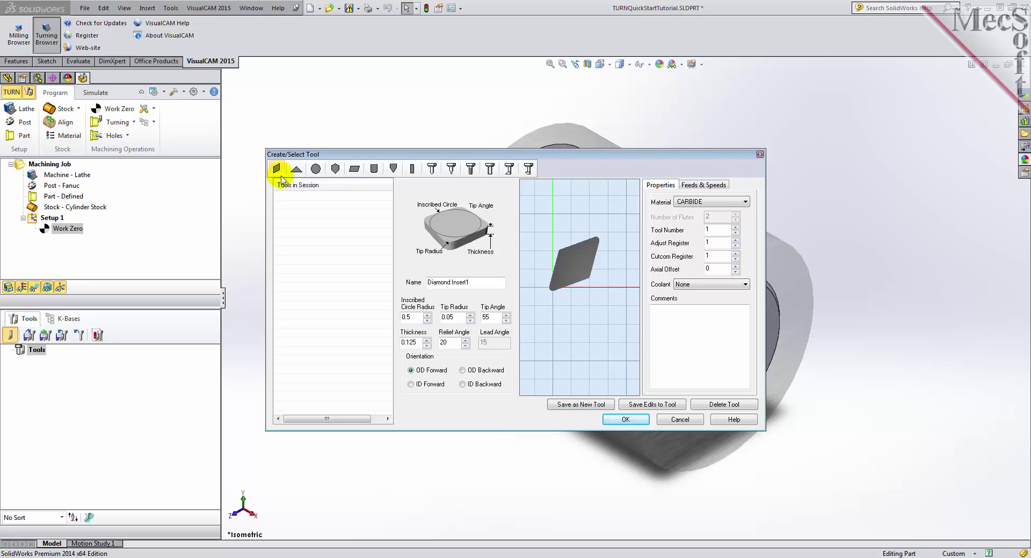
left_click(476, 282)
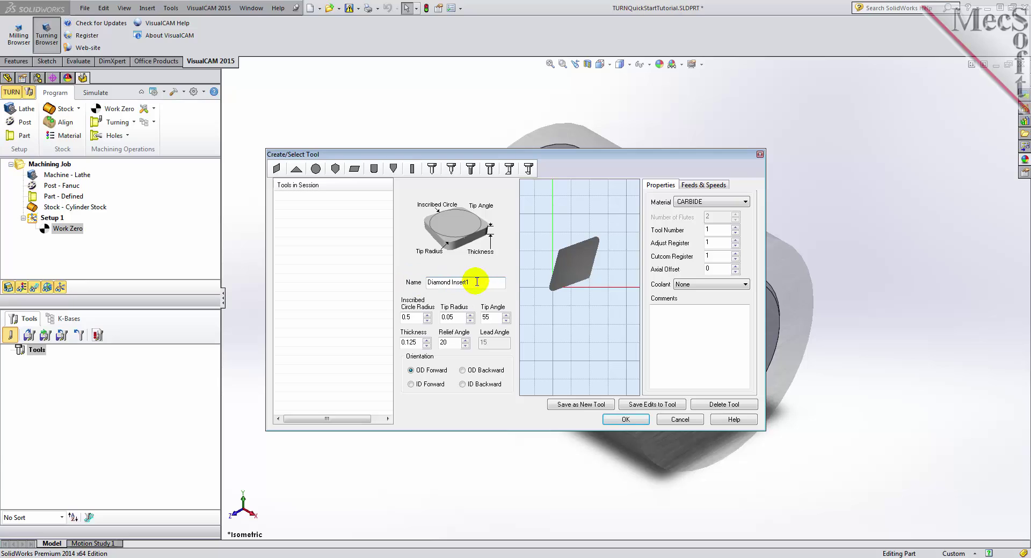
type("-OD")
left_click(413, 321)
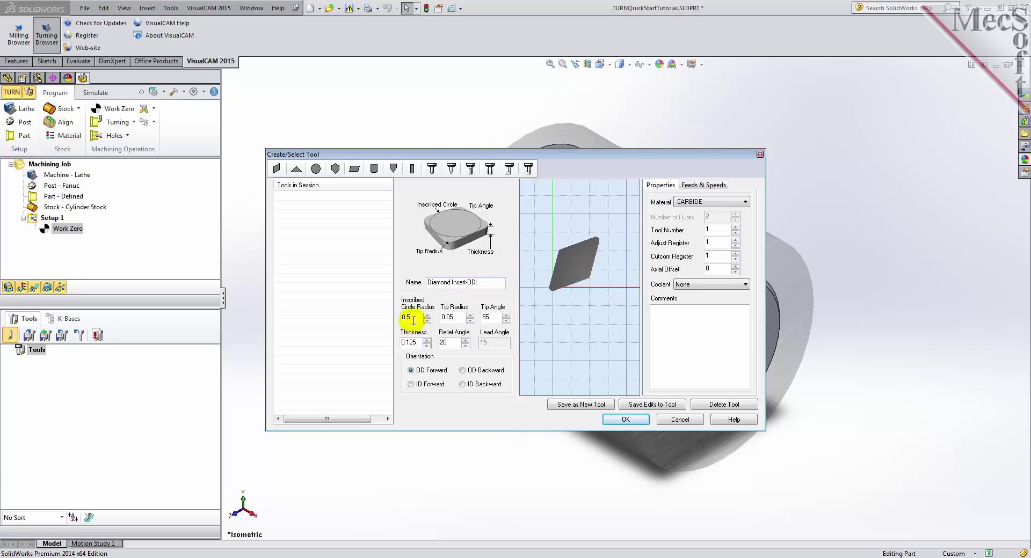
double_click(452, 319)
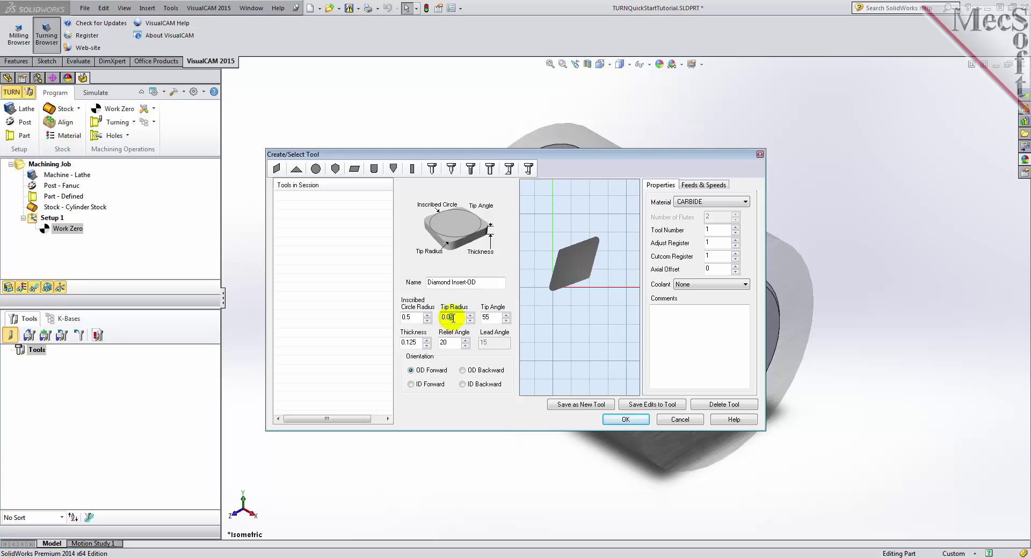
type("0.02")
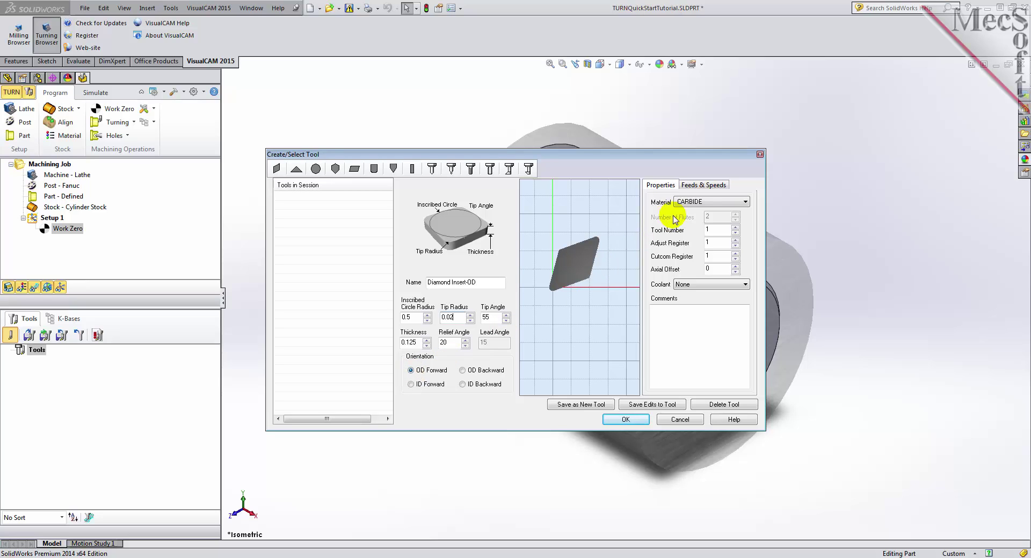
Set the insert's spindle speed to 300 RPM and its maximum speed to 350 RPM
left_click(711, 186)
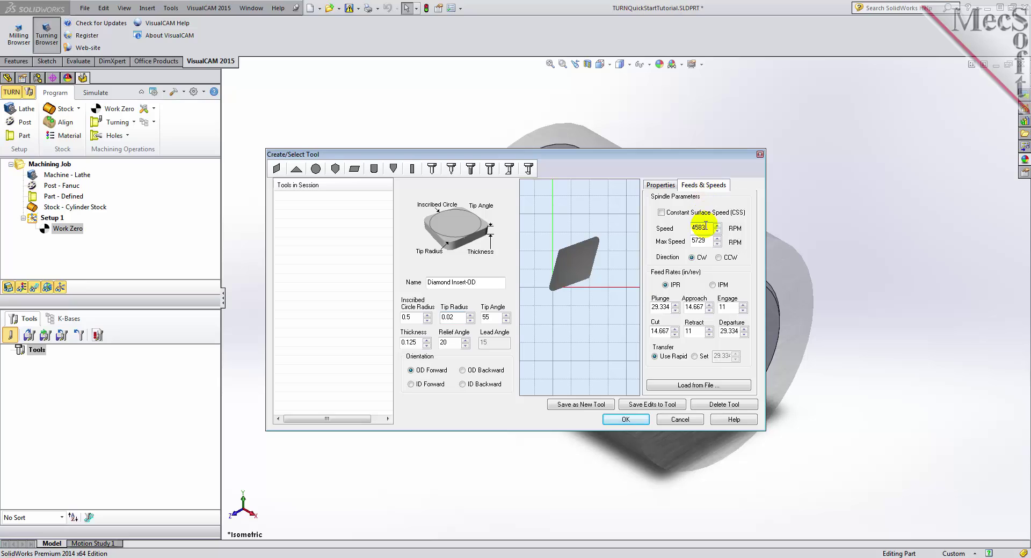
left_click_drag(706, 226, 688, 231)
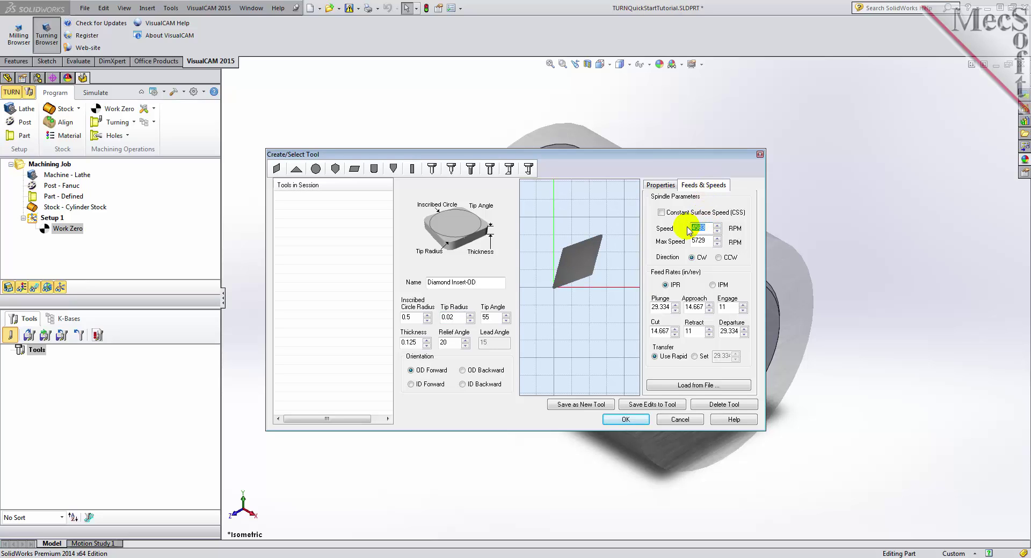
type("300")
left_click_drag(707, 241, 691, 241)
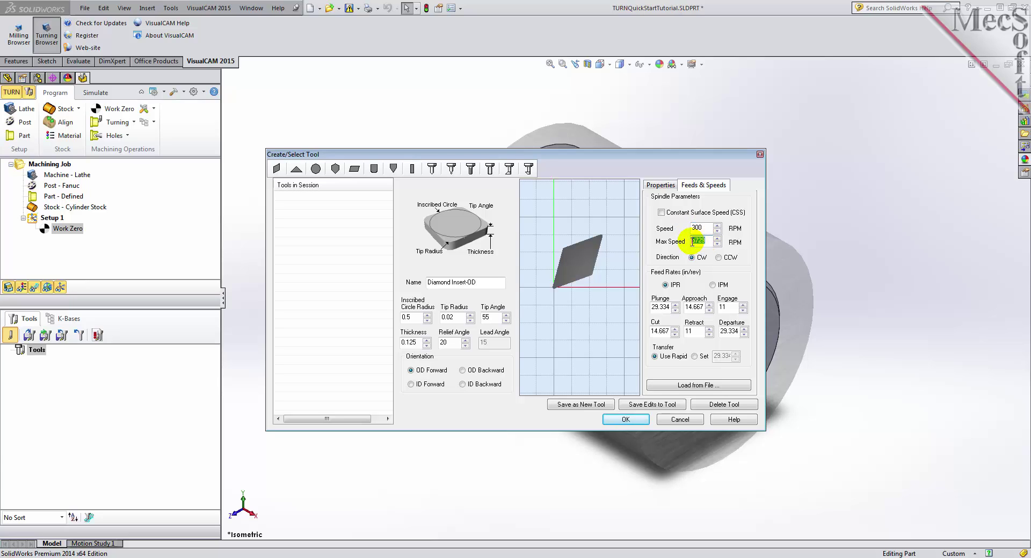
type("350")
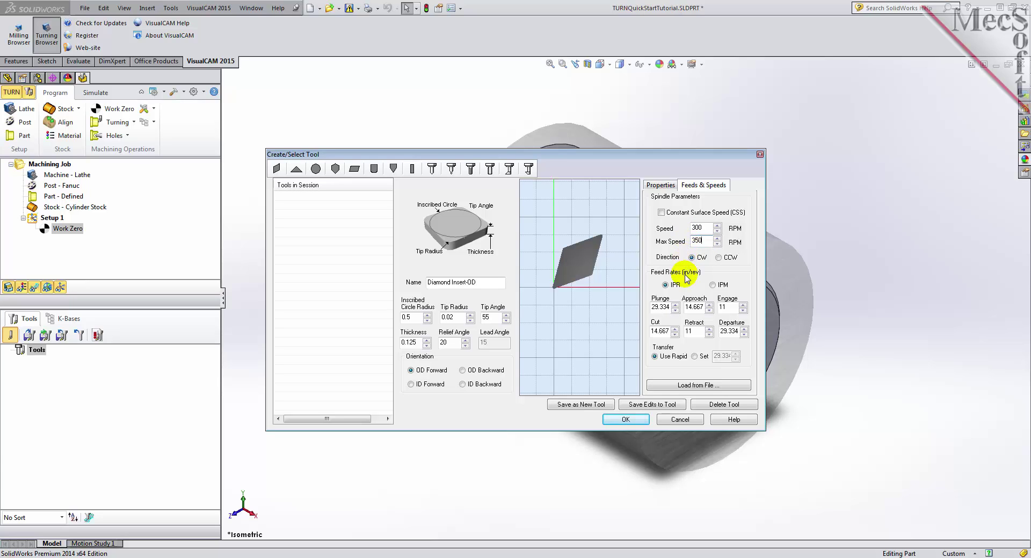
Switch the tool's feed rates to IPM and set plunge to 5, approach to 7.5 and engage to 7.5
left_click(713, 285)
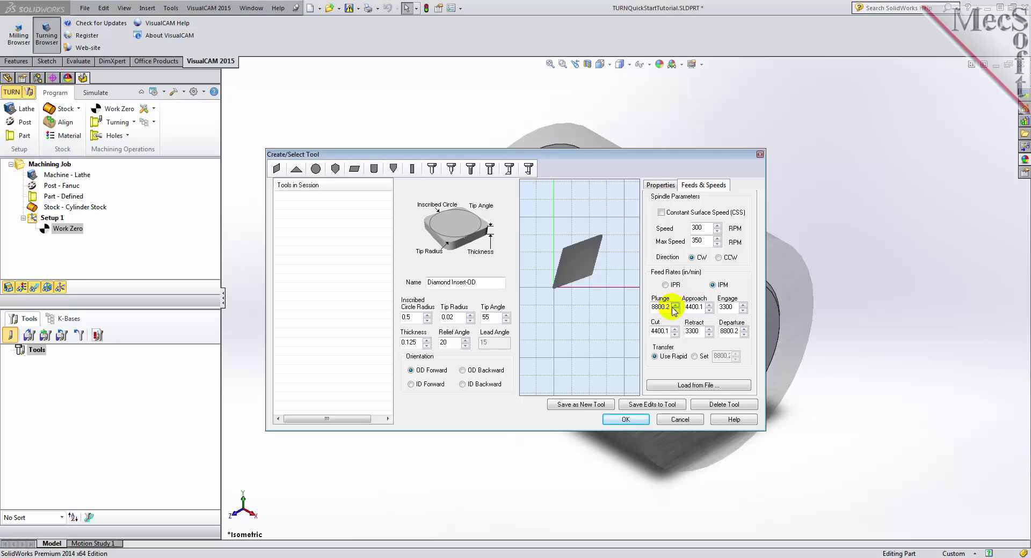
left_click_drag(669, 307, 632, 309)
type("5")
double_click(698, 307)
type("7.5")
double_click(726, 308)
type("7.5")
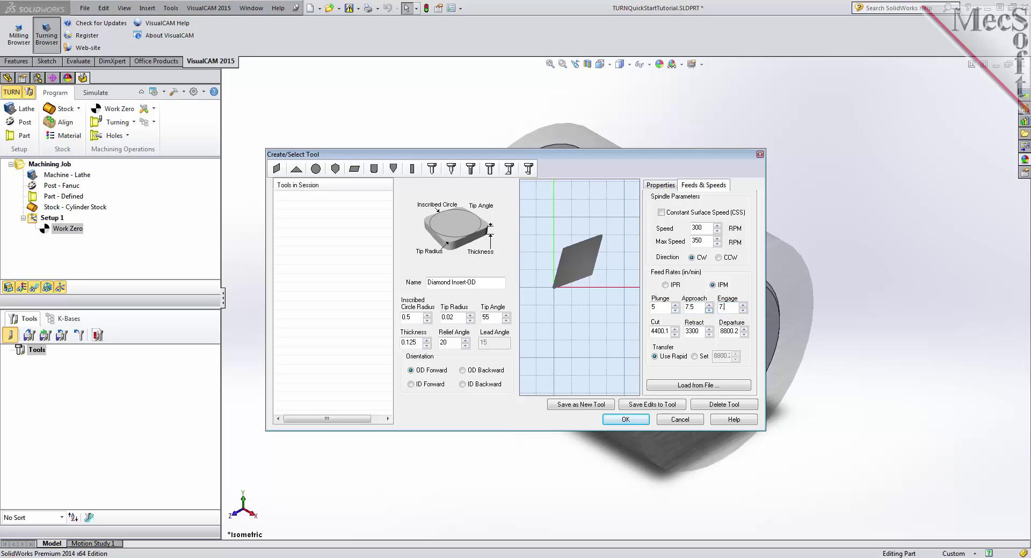
Set the tool's cut feed to 10, retract to 15 and departure to 15, with rapid used for transfer
double_click(660, 331)
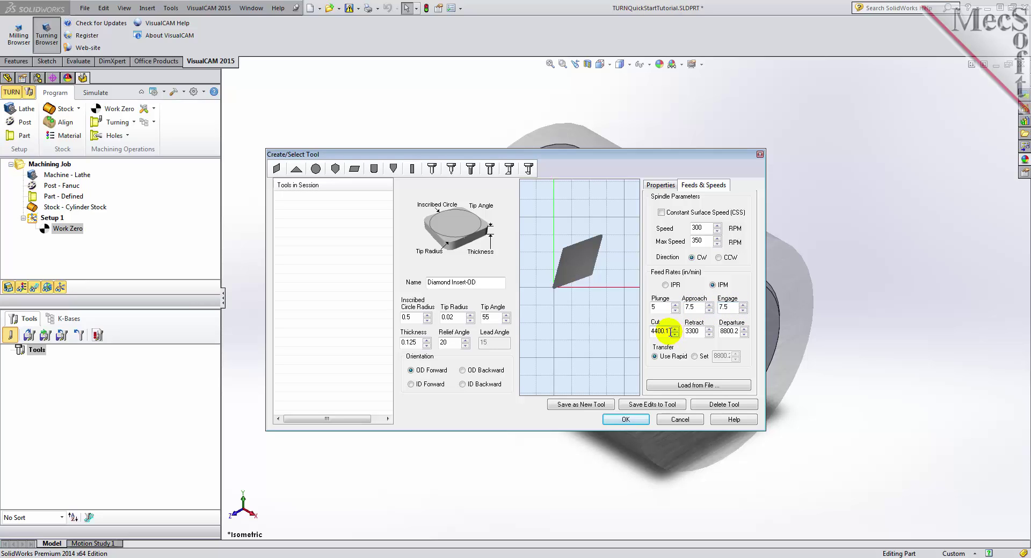
type("10")
double_click(690, 331)
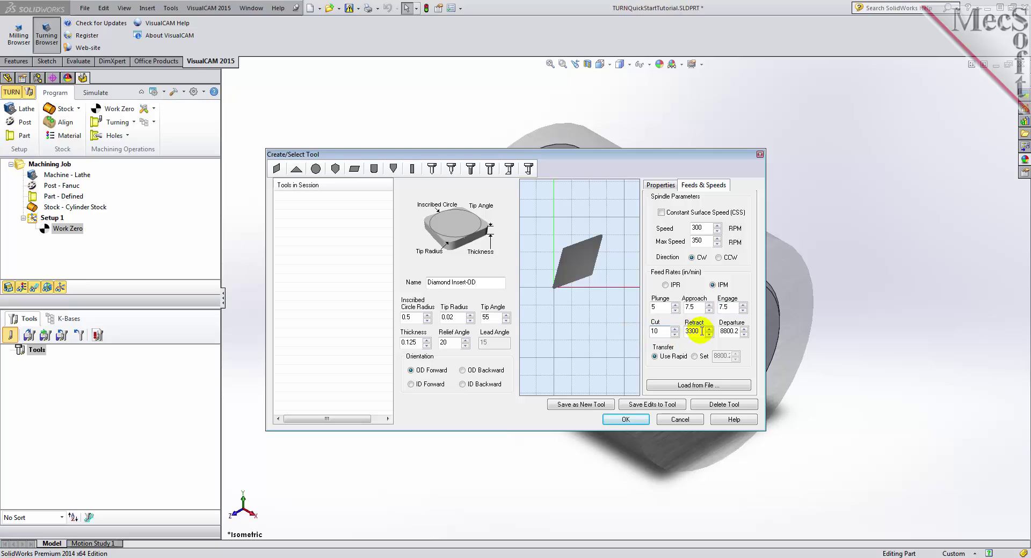
type("15")
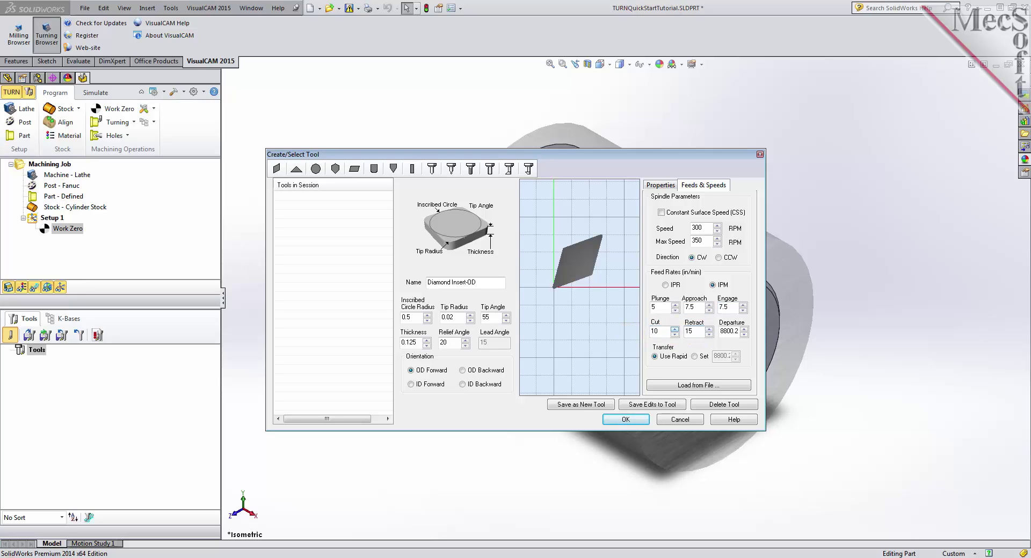
double_click(729, 331)
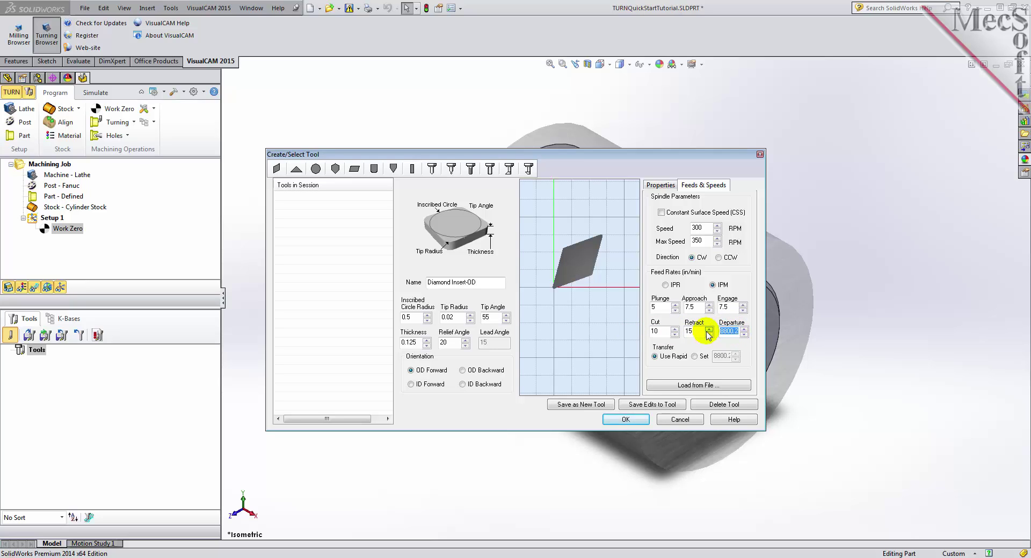
type("15")
left_click(655, 357)
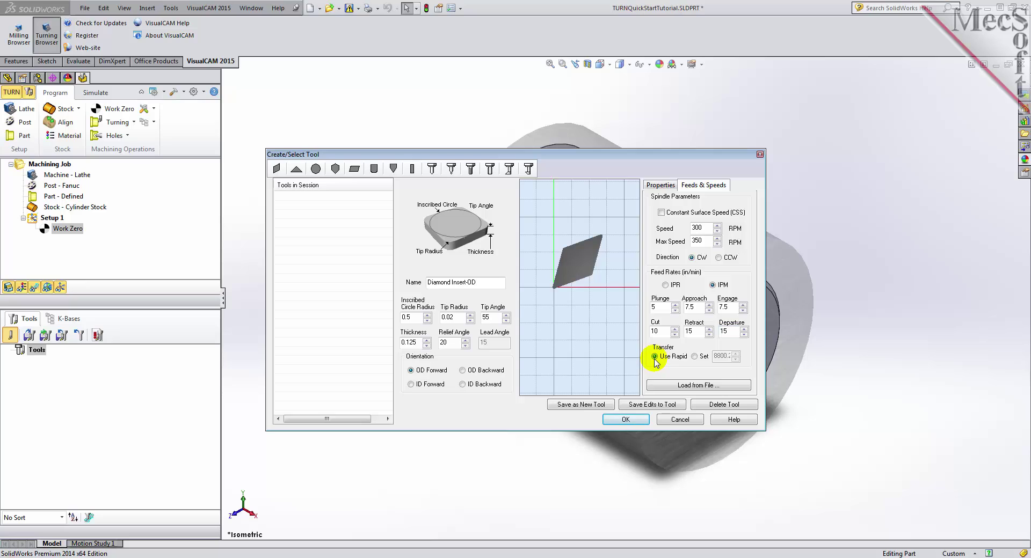
Save Diamond Insert-OD as a new tool in the session and close the tool definition
left_click(595, 405)
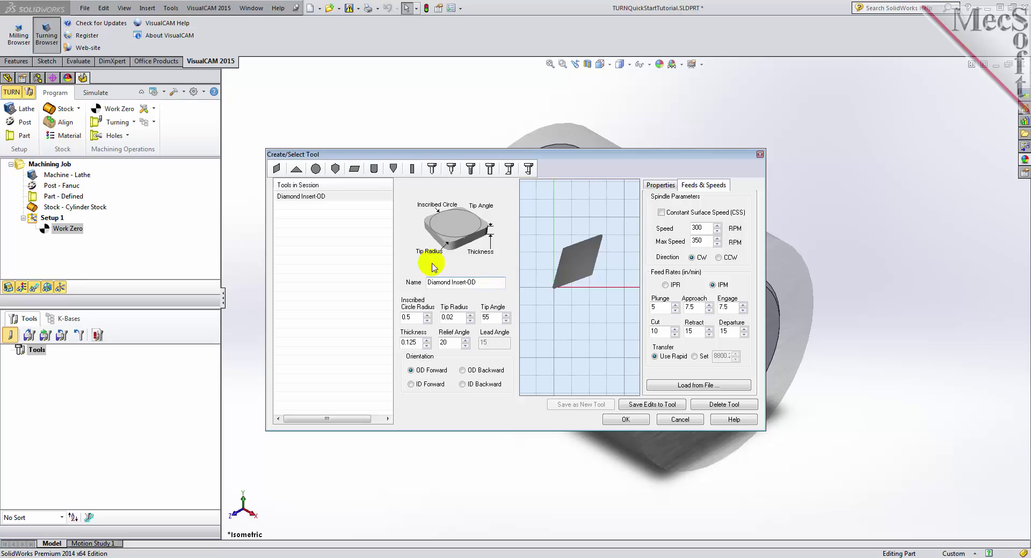
left_click(307, 199)
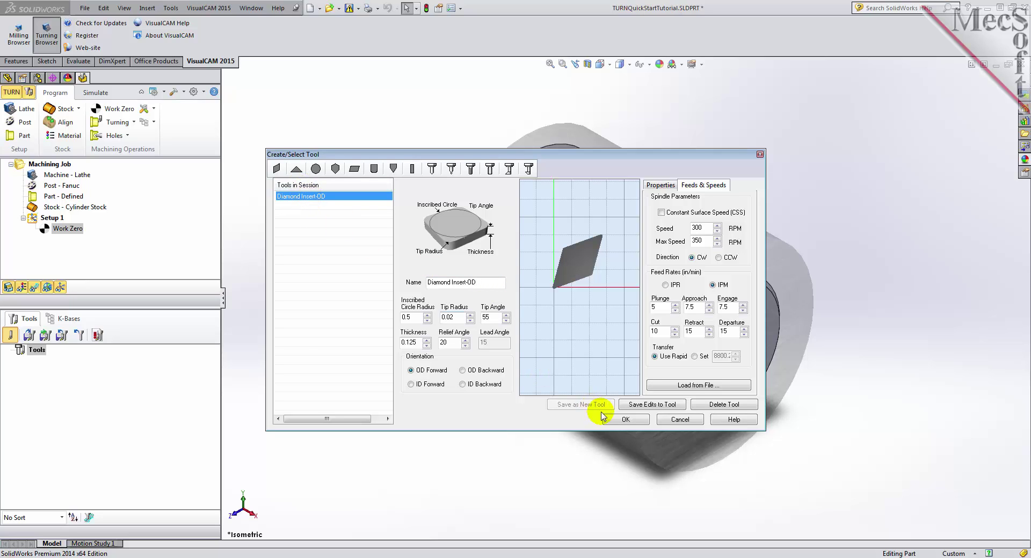
left_click(624, 420)
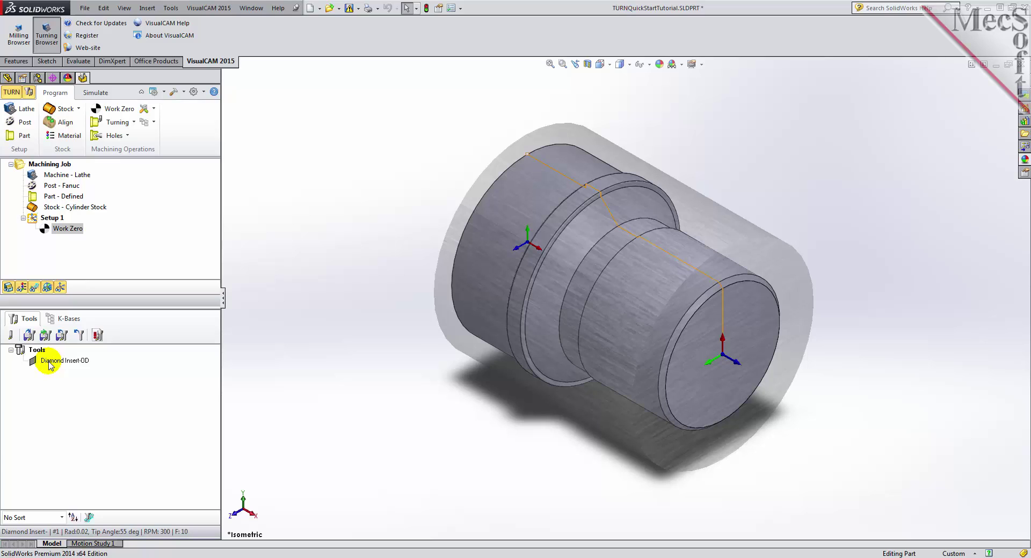
Start a turn roughing operation with the Diamond Insert-OD tool and load its feeds and speeds from the tool
left_click(128, 124)
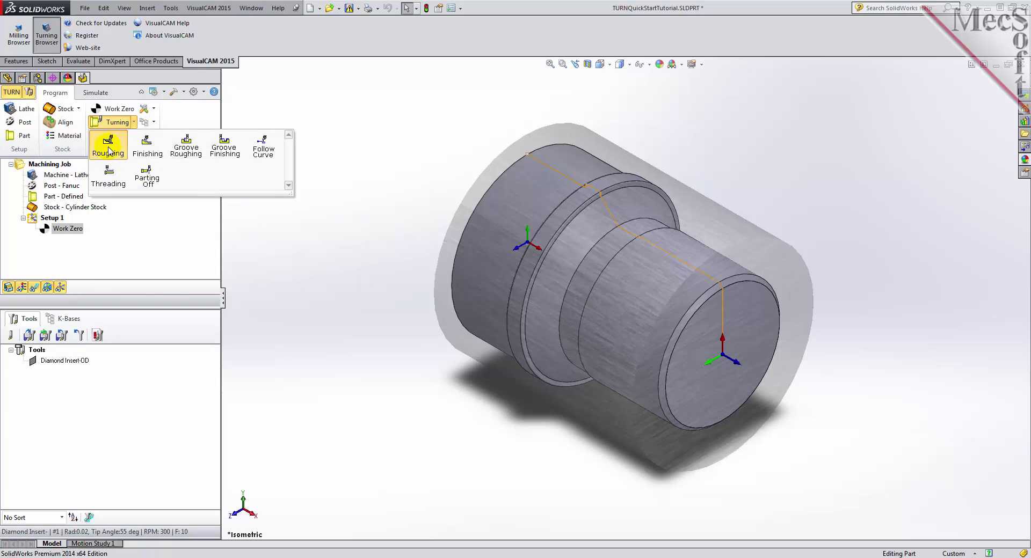
left_click(109, 150)
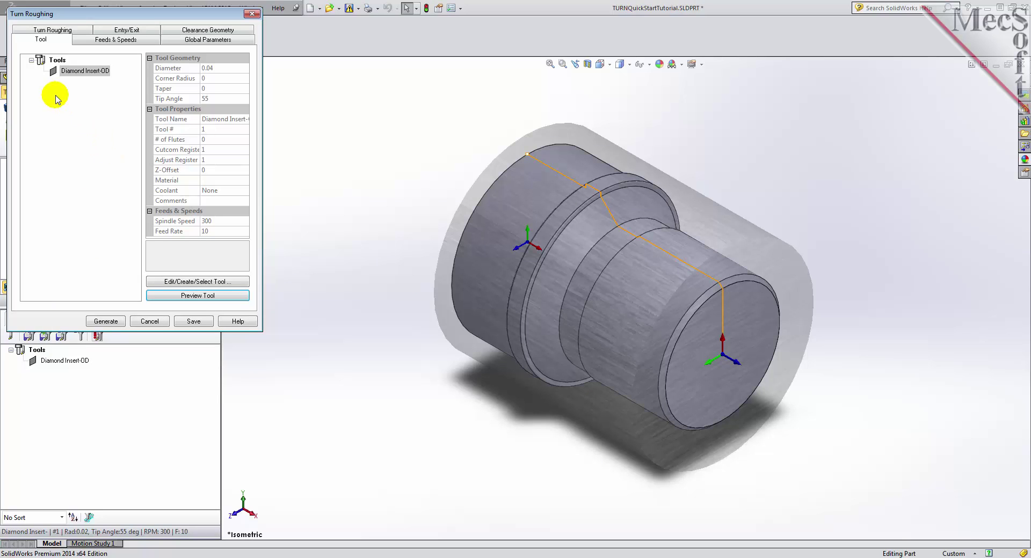
left_click(53, 74)
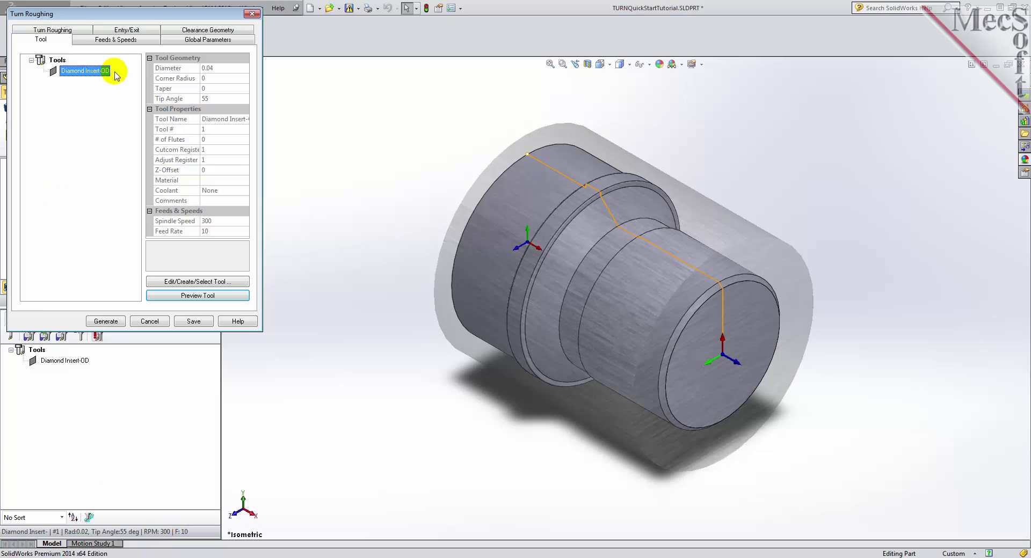
left_click(121, 43)
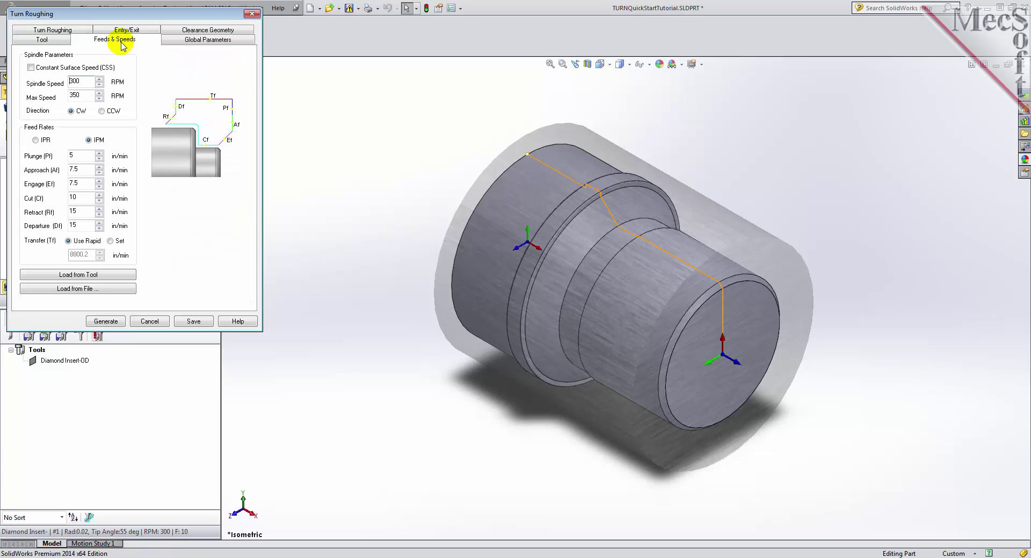
left_click(69, 281)
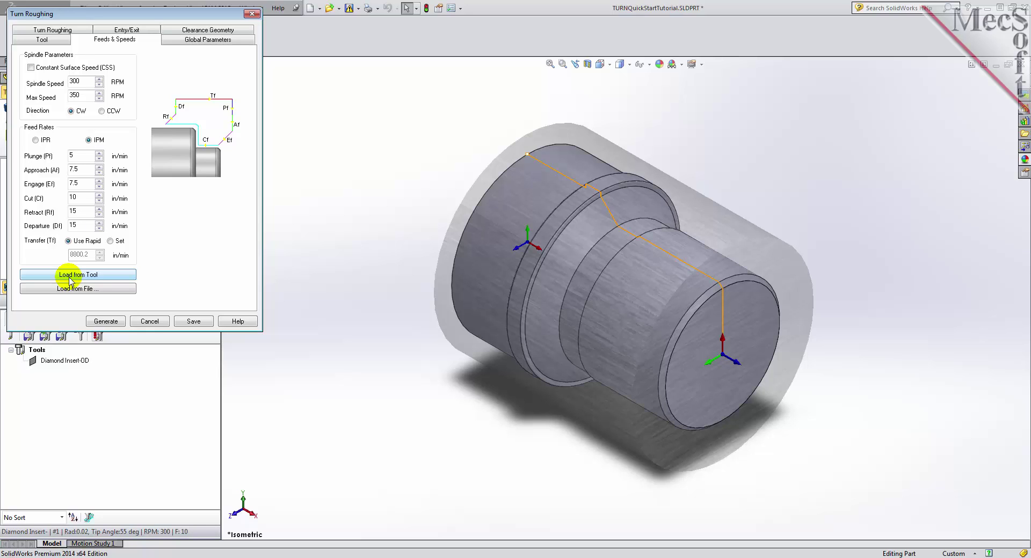
Set the roughing operation's cut transfer to Clearance Plane, keeping automatic clearance, and review its global parameters and cut pattern settings
left_click(219, 32)
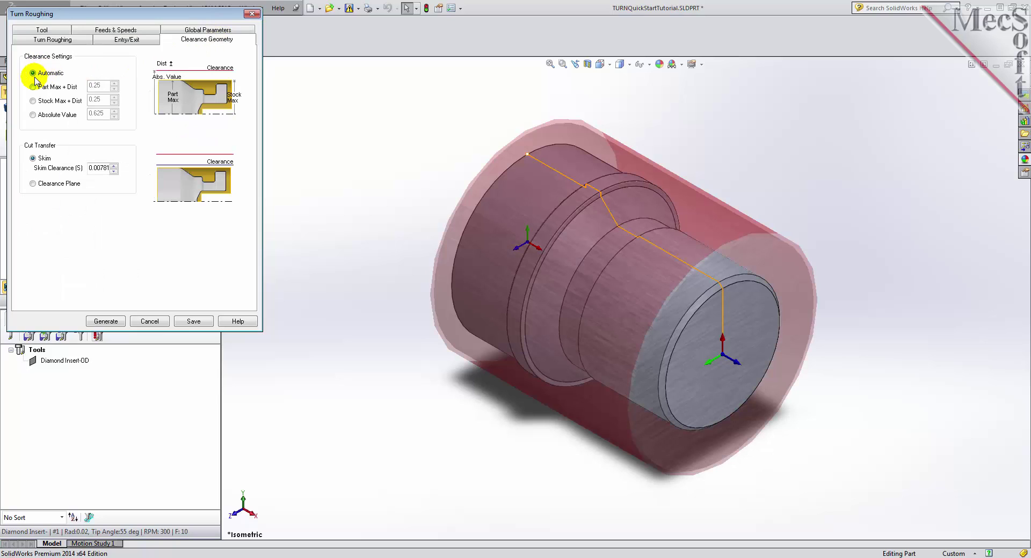
left_click(33, 184)
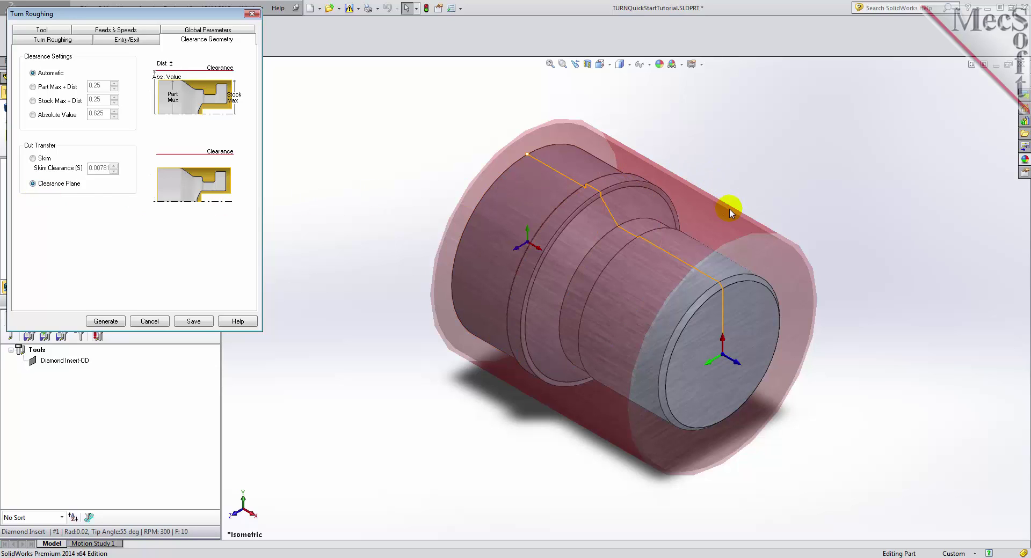
mouse_move(702, 208)
middle_mouse_down()
mouse_move(711, 182)
mouse_move(694, 192)
middle_mouse_up()
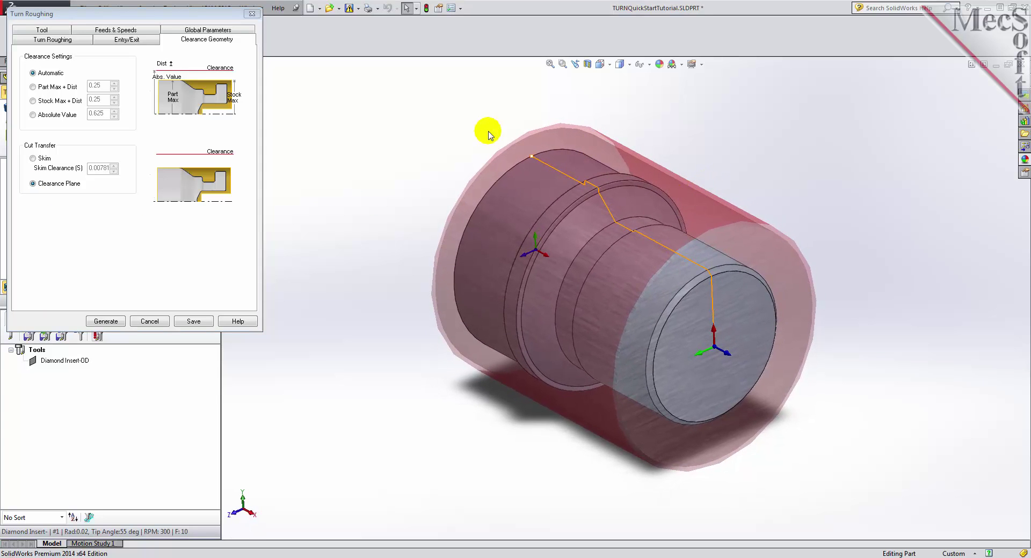
left_click(205, 31)
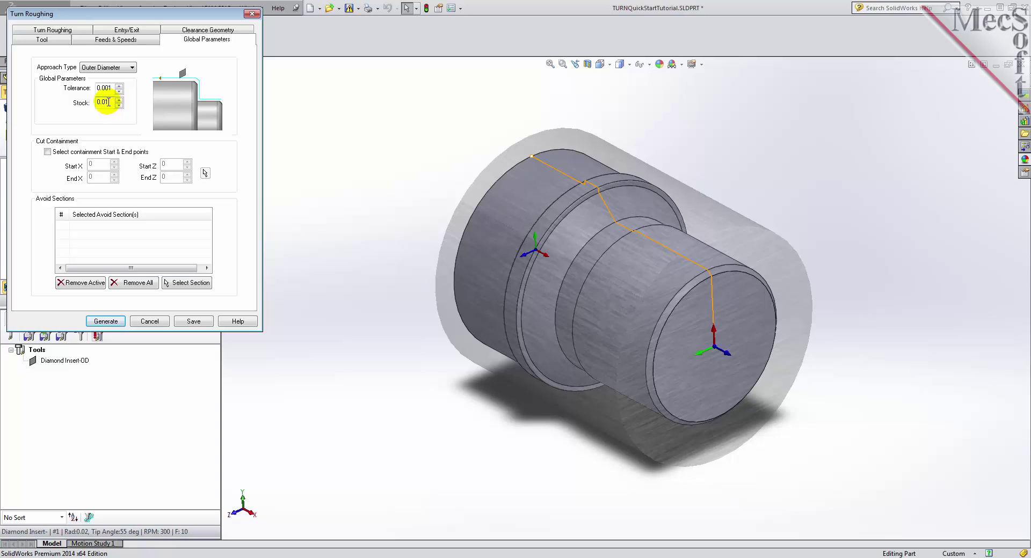
left_click(60, 31)
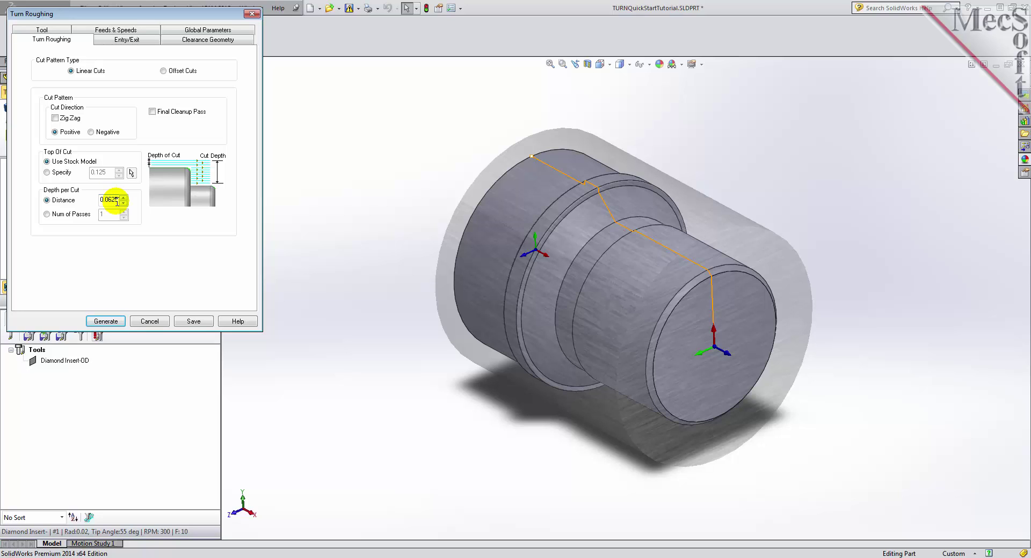
Set the roughing entry's approach length and engage length to 0.025
left_click(126, 41)
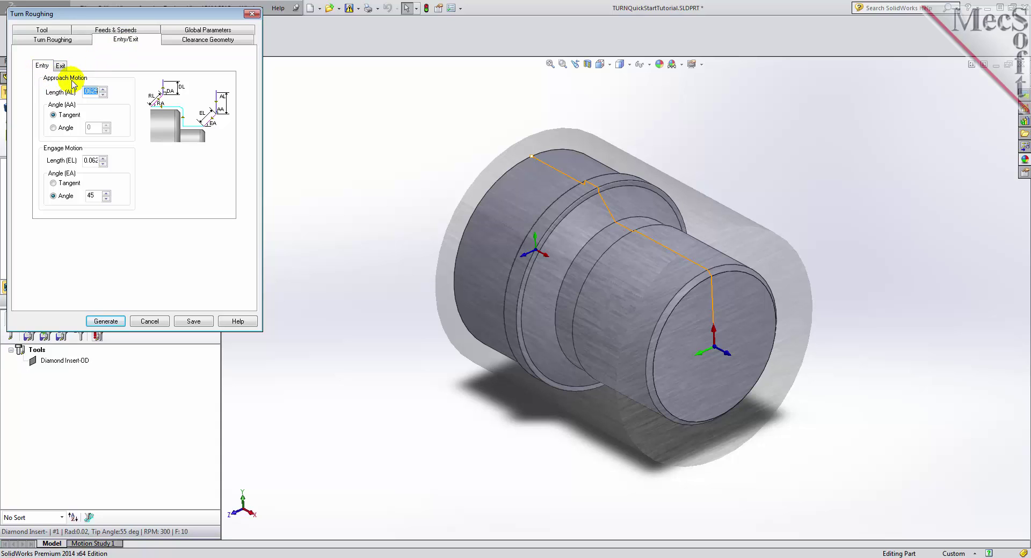
type("0.025")
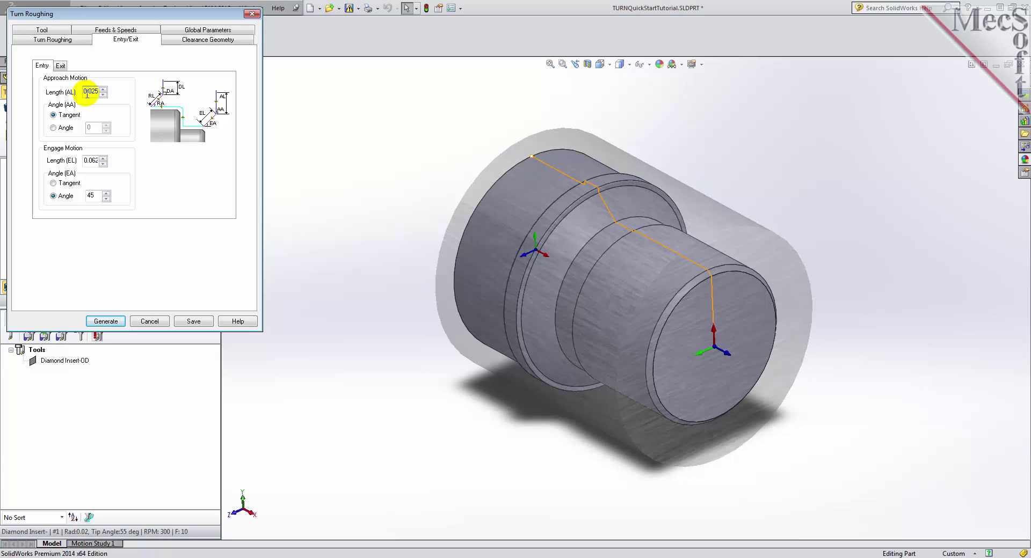
double_click(92, 160)
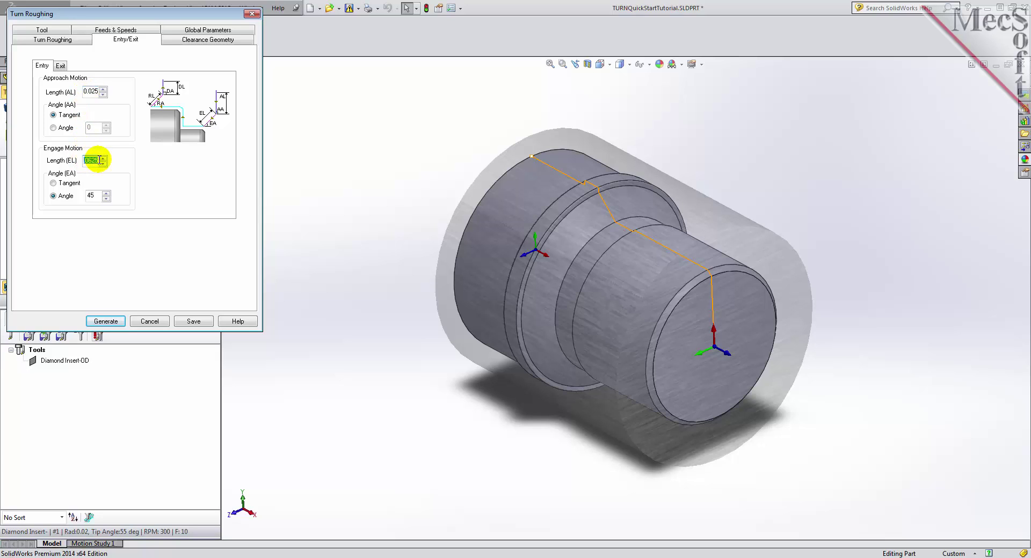
type("0.025")
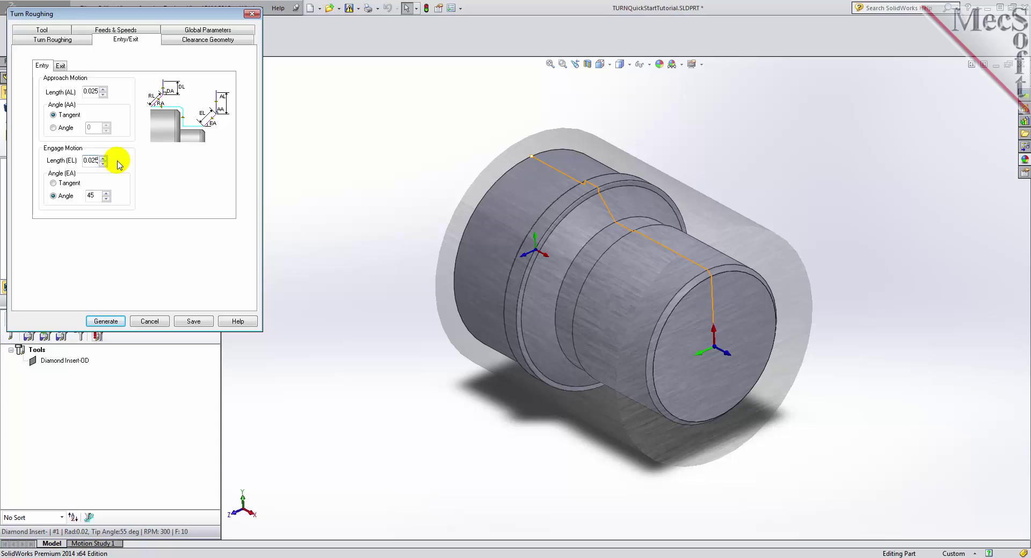
Set the roughing exit's retract length and depart length to 0.025
left_click(60, 65)
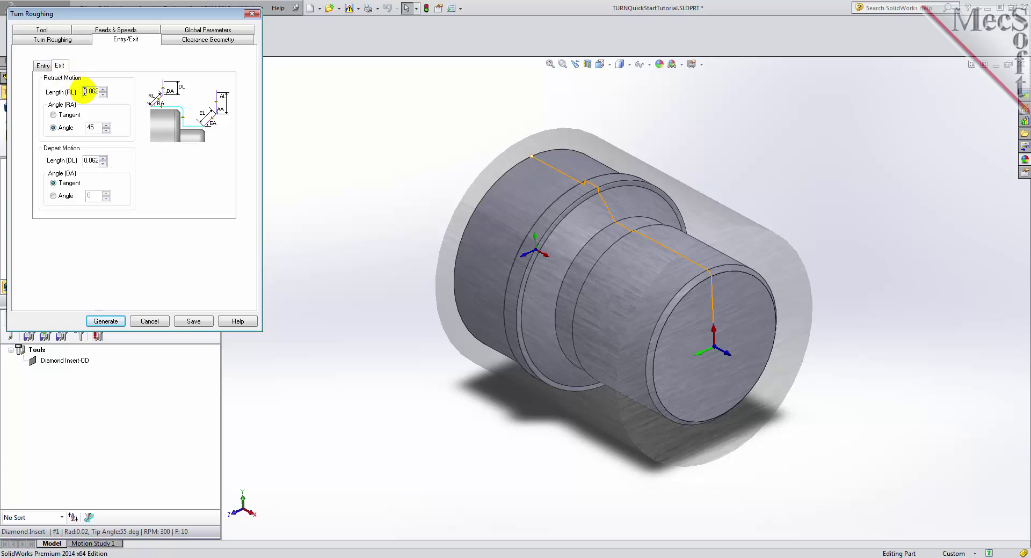
left_click_drag(85, 91, 110, 95)
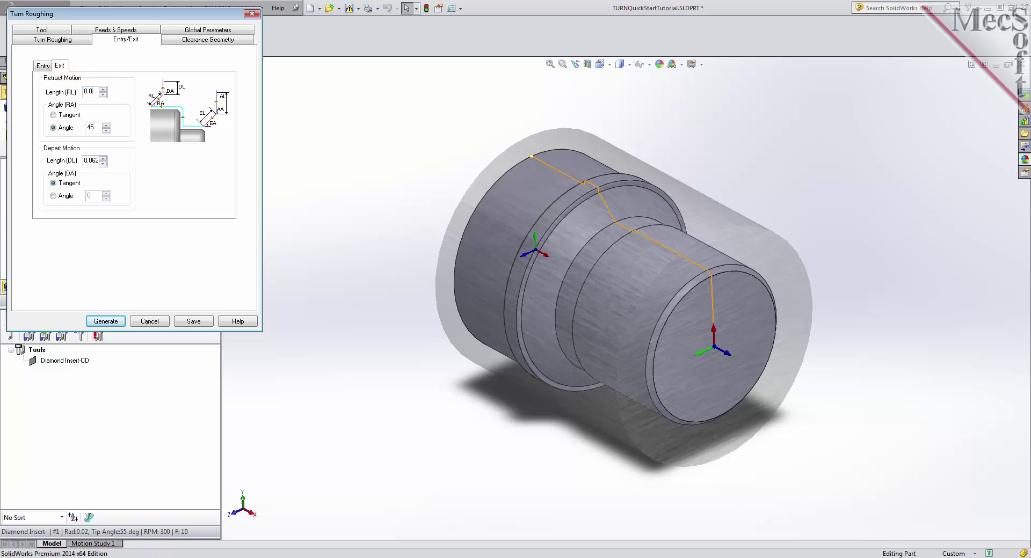
type("0.025")
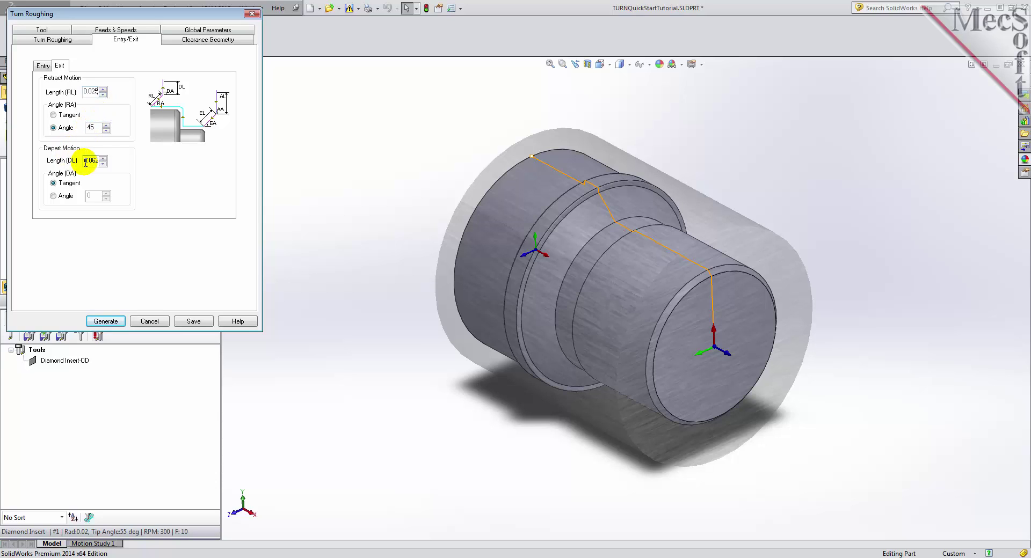
left_click_drag(86, 162, 115, 161)
type("0.025")
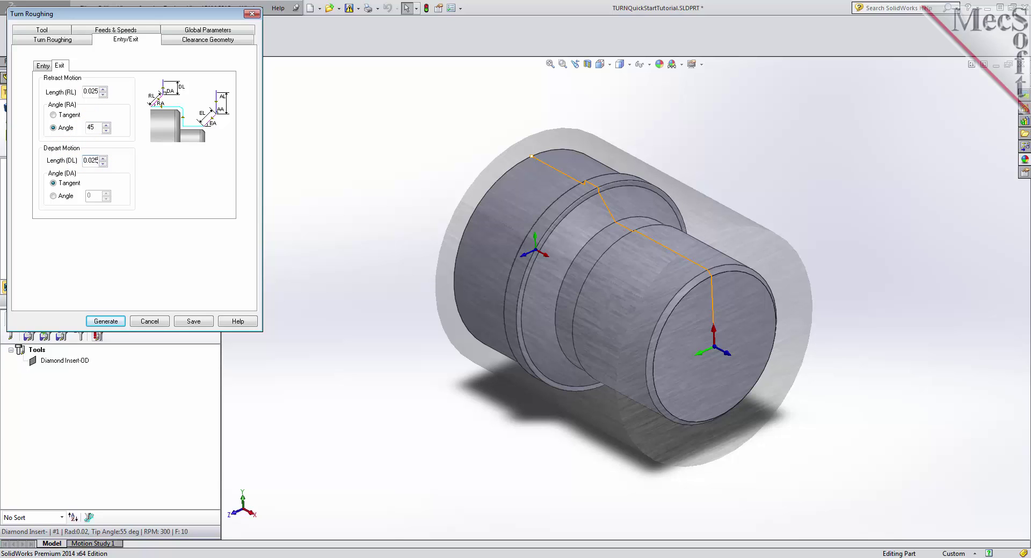
Generate the turn roughing toolpath and switch its visibility off and back on
left_click(118, 165)
left_click(120, 323)
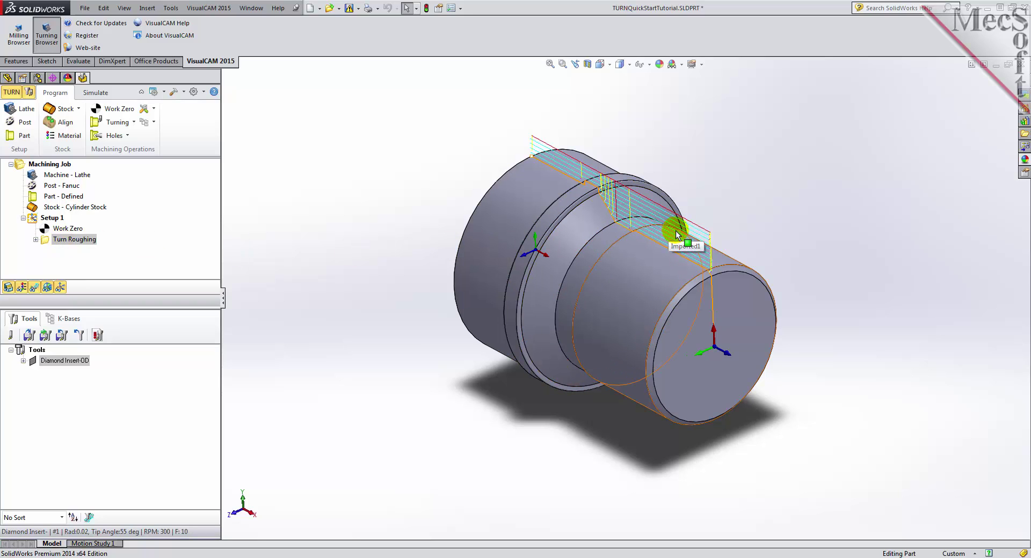
left_click(35, 290)
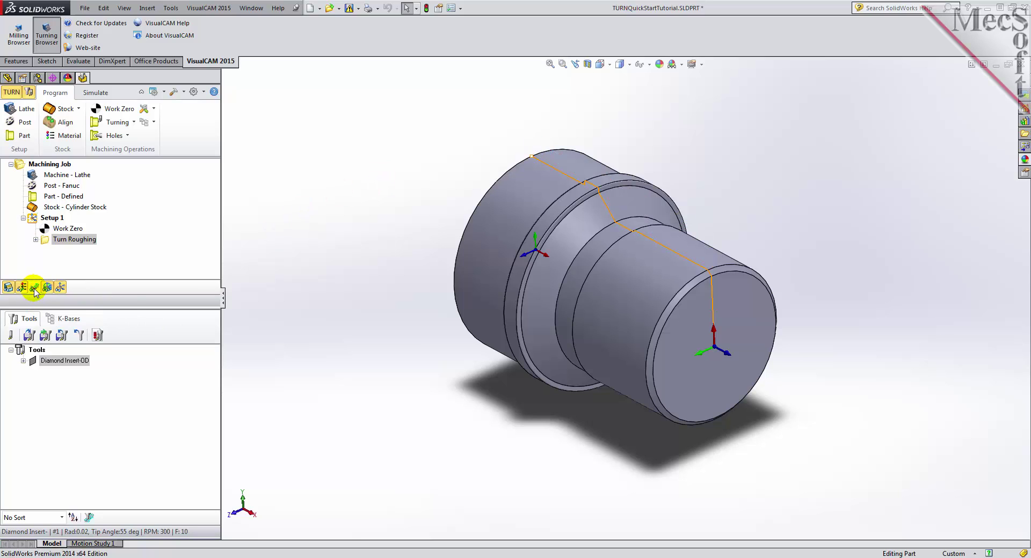
left_click(35, 290)
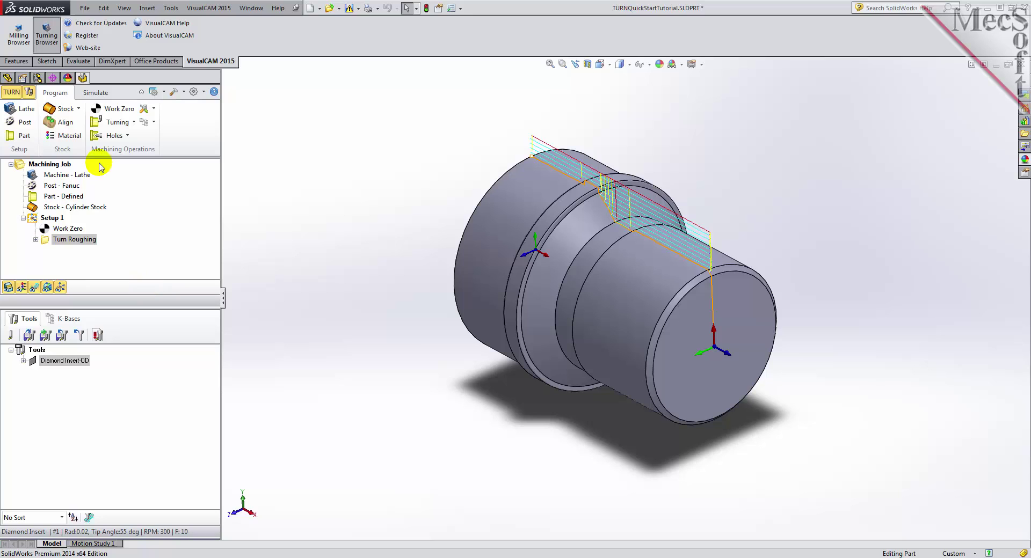
Configure the simulation with the 3 Quarter display mode, Simulate by Moves off and the slowest speed
left_click(95, 93)
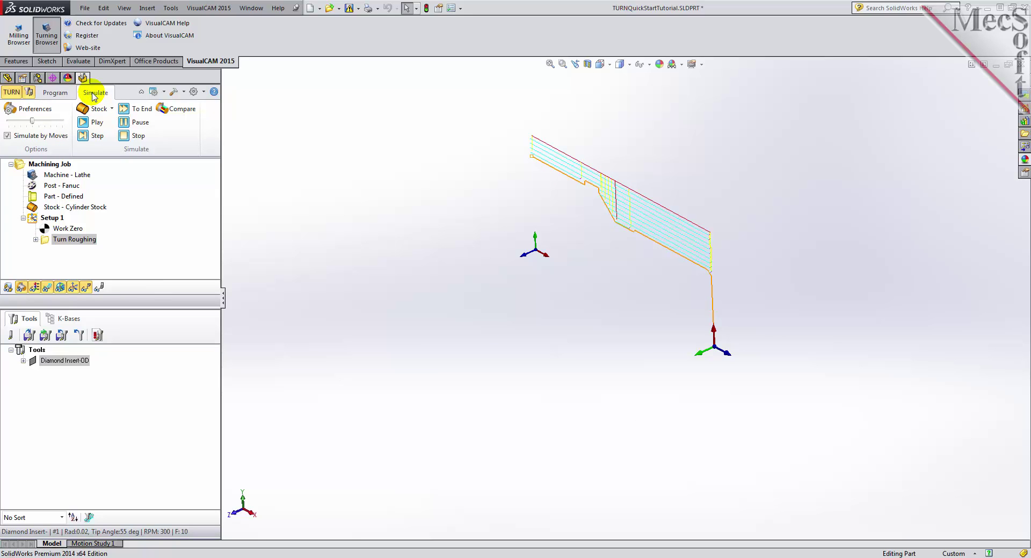
left_click(38, 109)
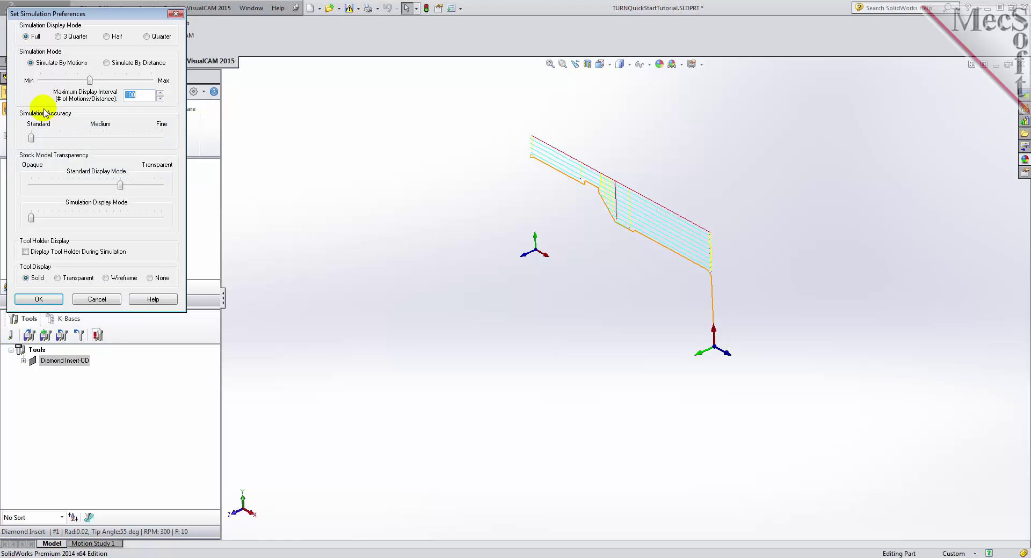
left_click(58, 37)
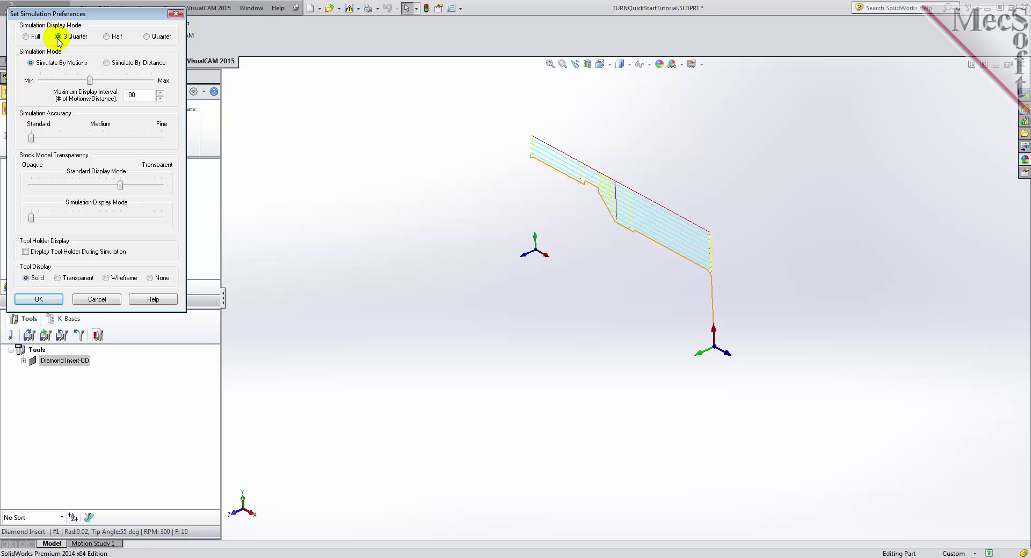
left_click(45, 300)
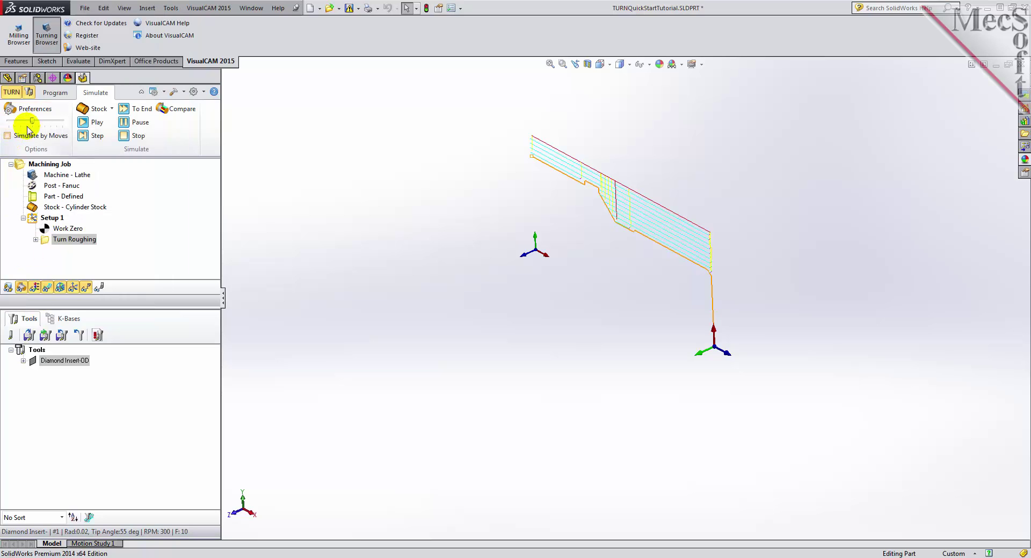
left_click_drag(32, 121, 7, 123)
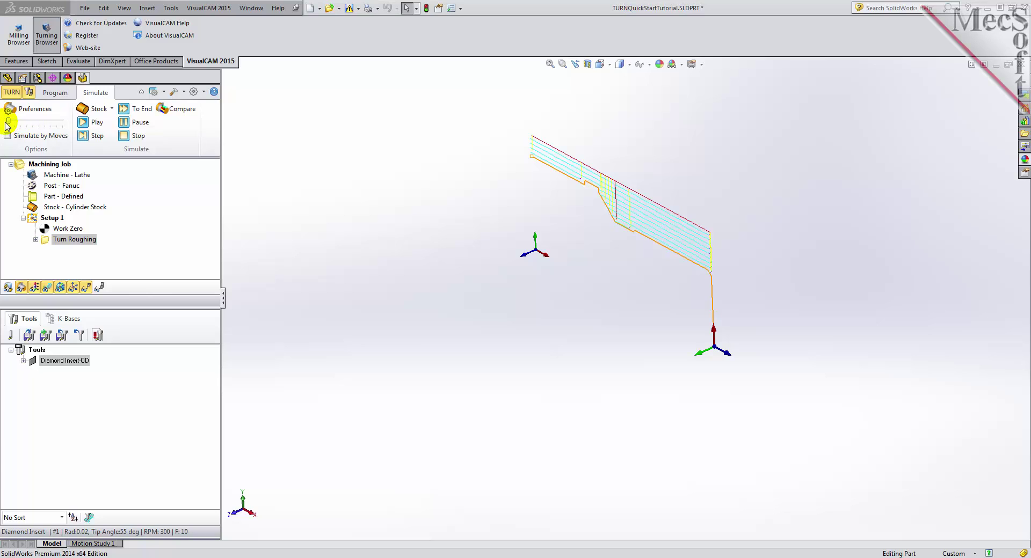
Simulate the Turn Roughing operation on the stock and hide its toolpath
left_click(46, 241)
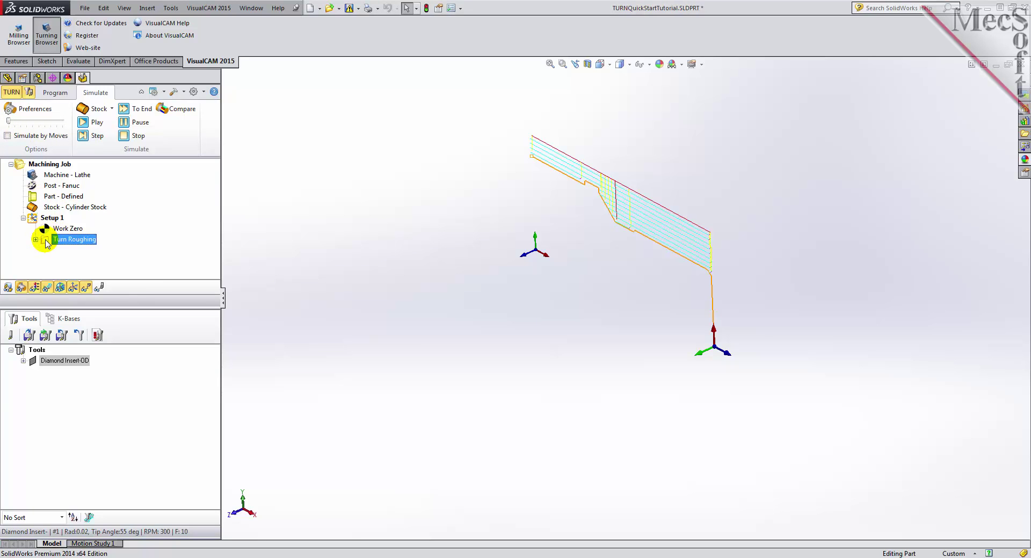
left_click(92, 124)
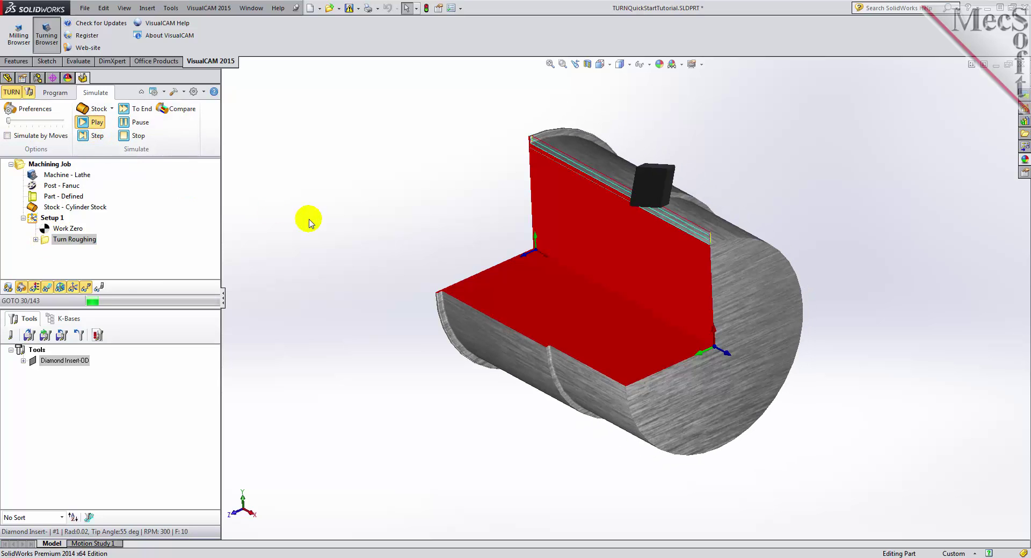
mouse_move(351, 234)
middle_mouse_down()
mouse_move(385, 232)
mouse_move(361, 226)
mouse_move(361, 237)
mouse_move(359, 227)
middle_mouse_up()
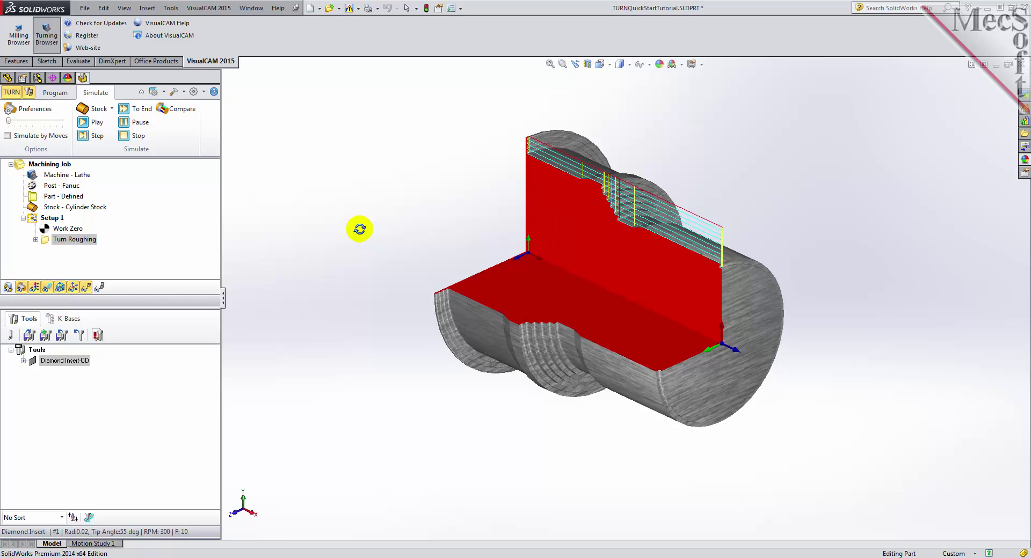
left_click(46, 288)
middle_click_drag(384, 269, 389, 264)
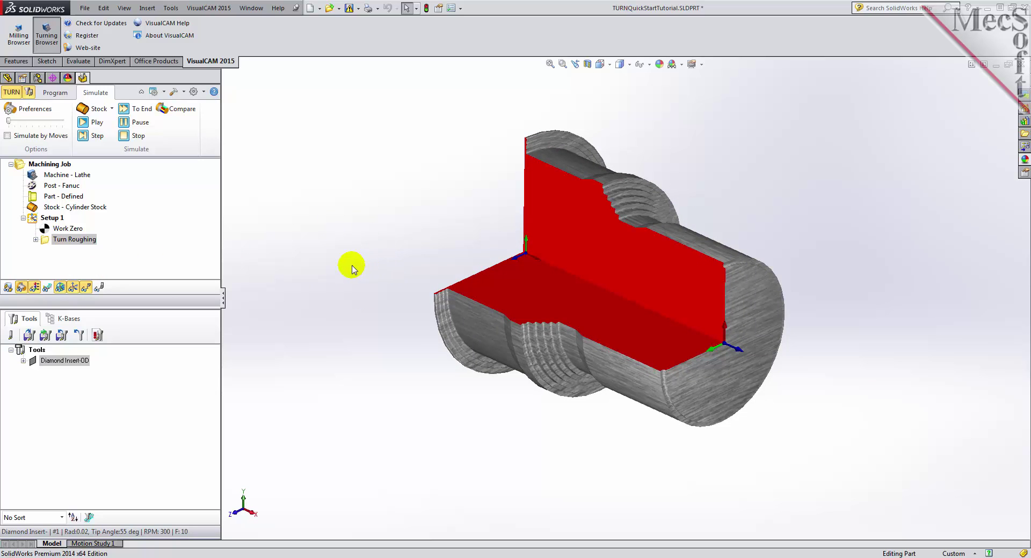
Switch the material texture on the cut stock off and back on
left_click(539, 228)
left_click(34, 287)
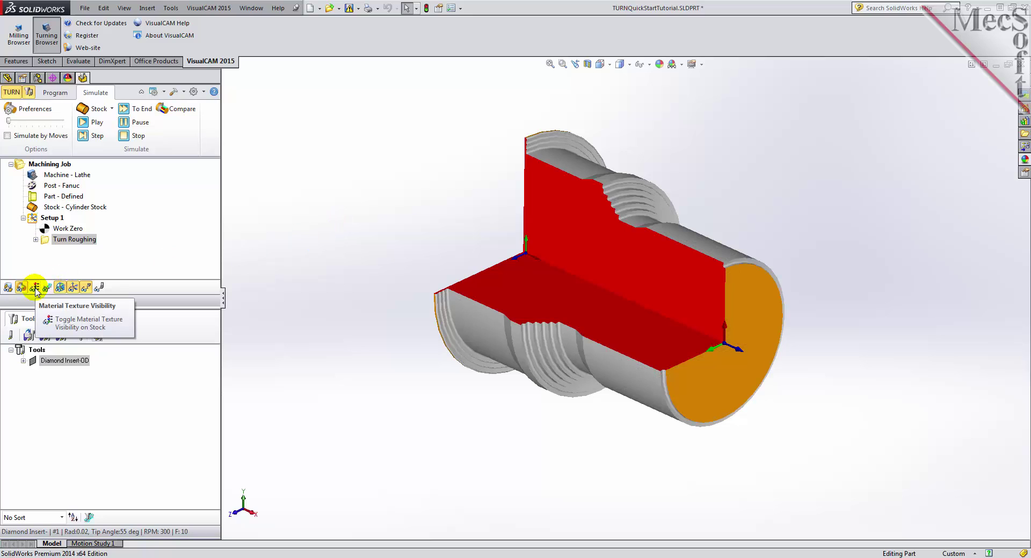
left_click(35, 288)
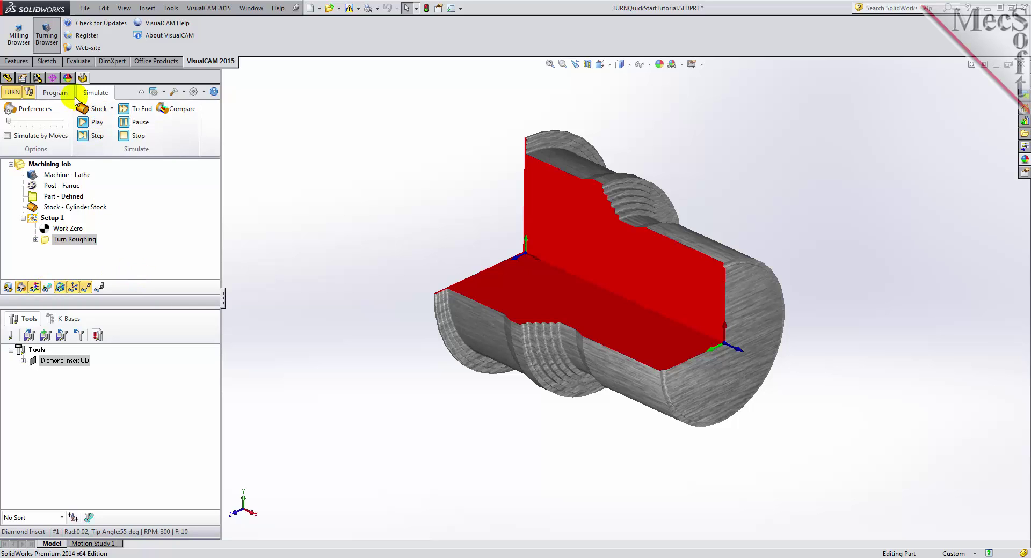
Start a turn finishing operation with the Diamond Insert-OD tool
left_click(56, 93)
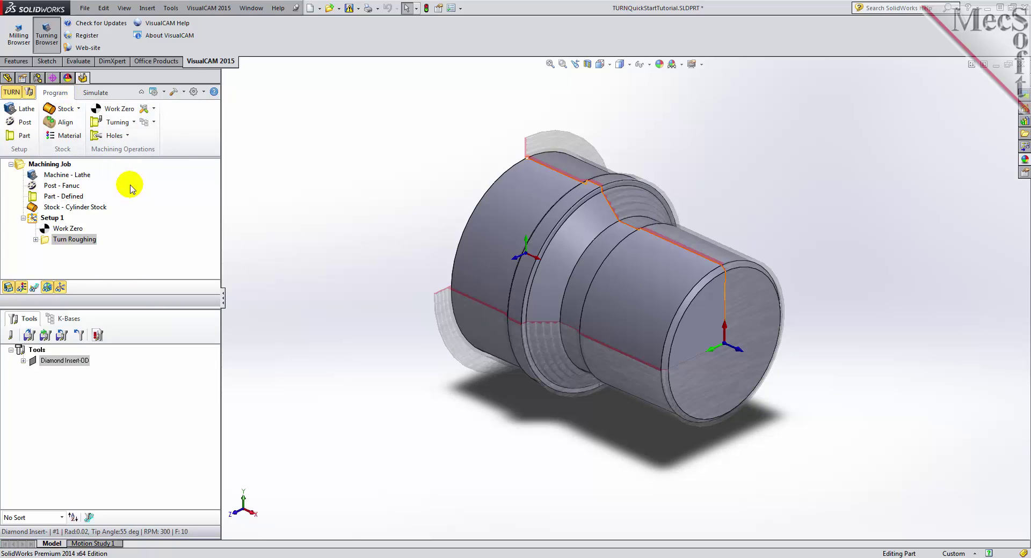
left_click(131, 122)
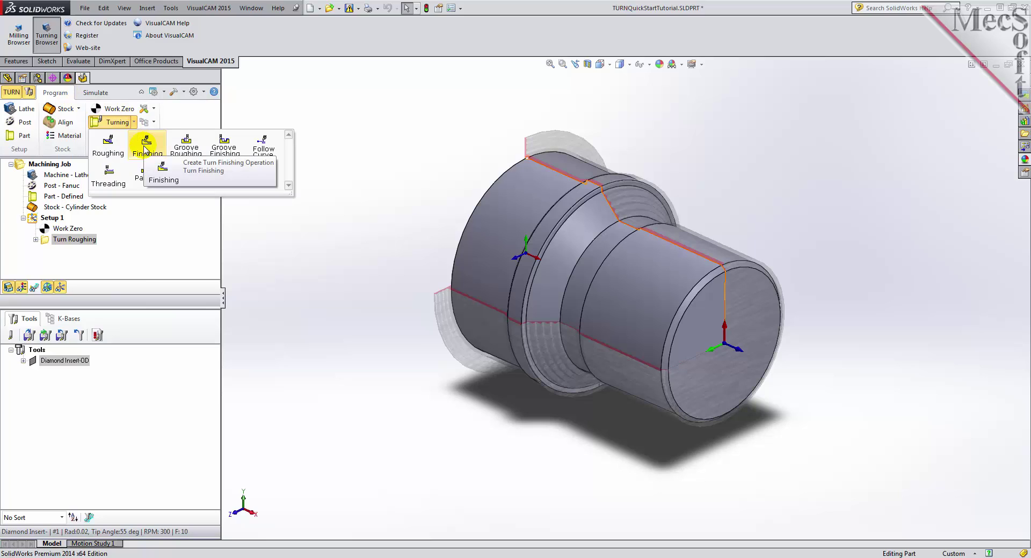
left_click(145, 147)
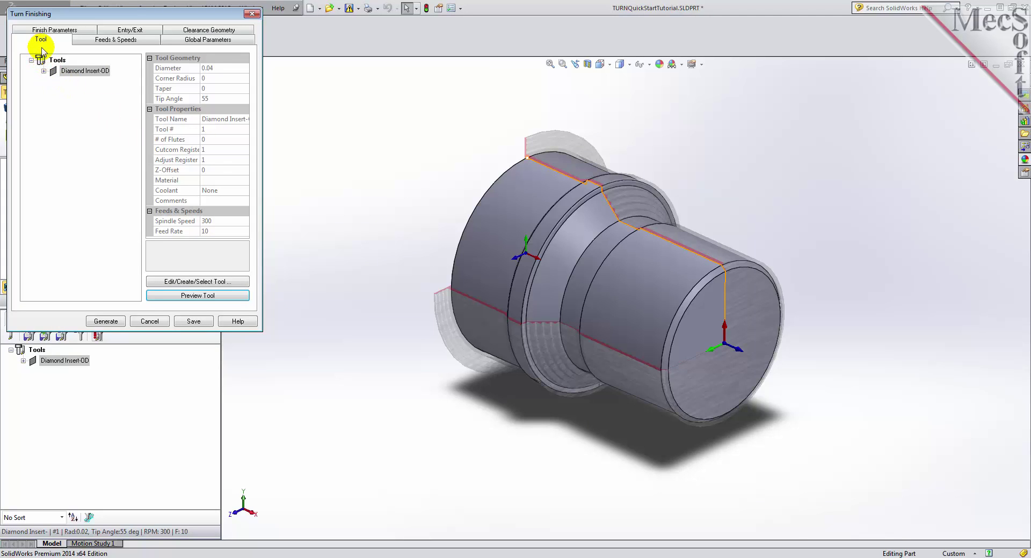
left_click(54, 71)
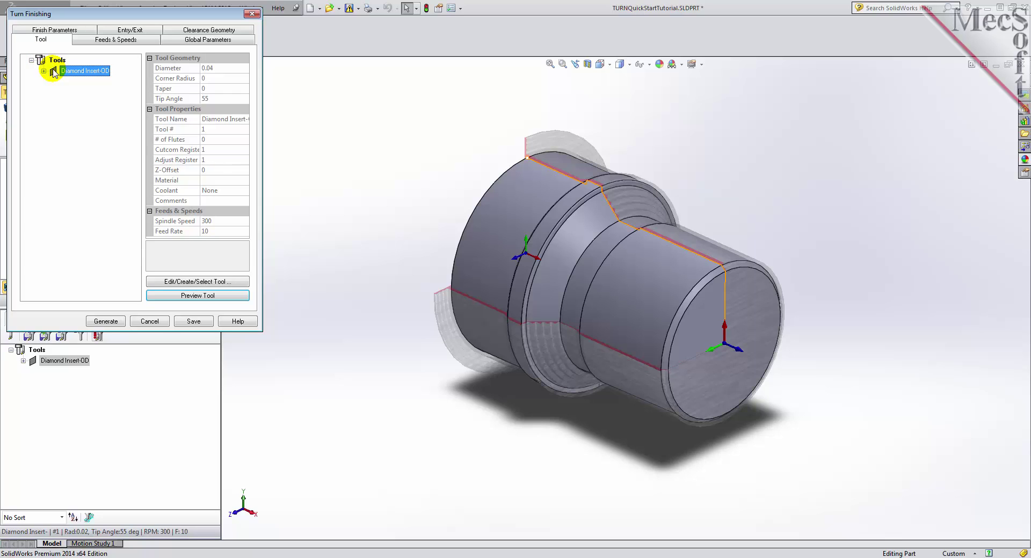
Review the finishing operation's feeds and speeds, set its cut transfer to Clearance Plane and open its global parameters
left_click(127, 43)
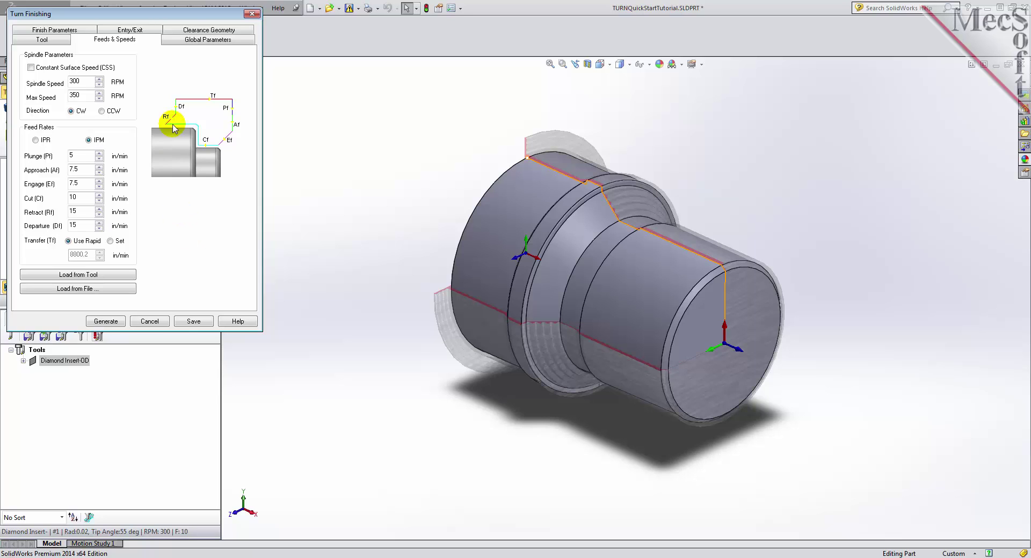
left_click(190, 30)
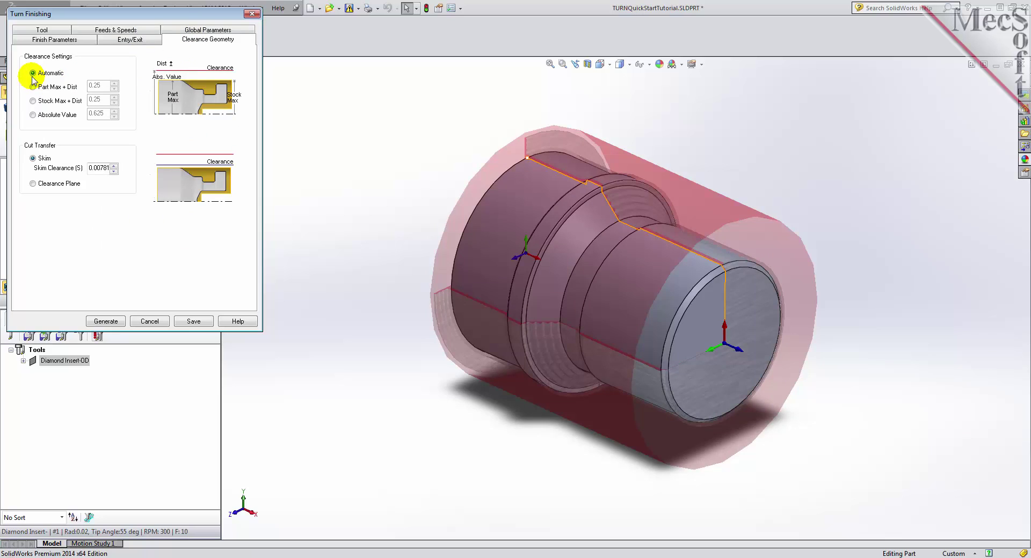
left_click(33, 185)
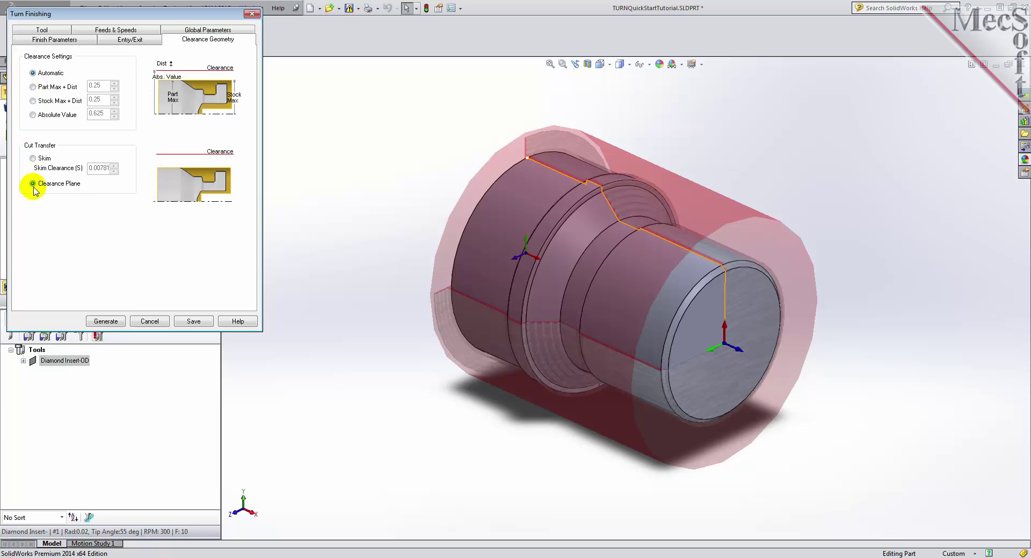
left_click(194, 31)
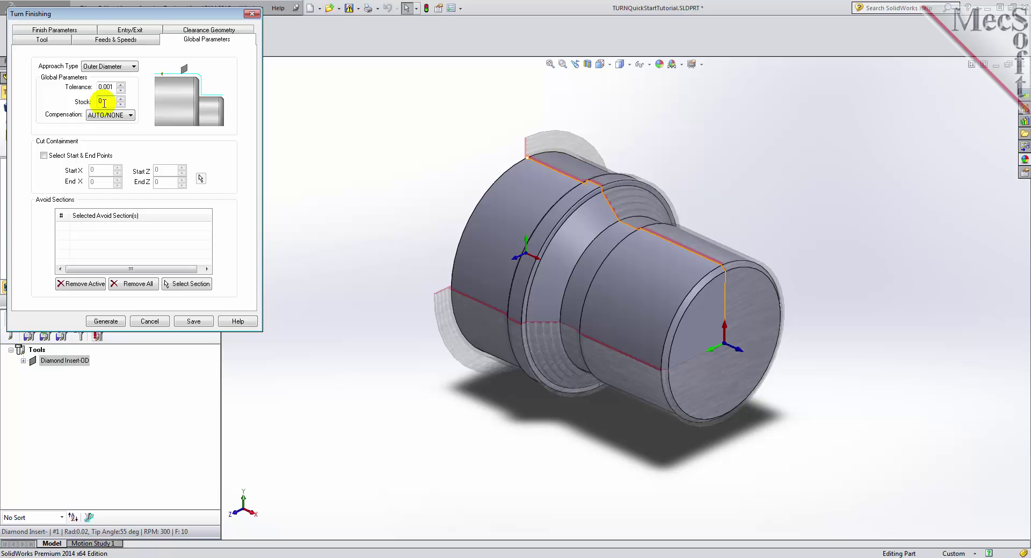
Limit the finishing cut with start and end points, from the front face's center to the back face's upper outer corner, using the front view
left_click(44, 156)
left_click(200, 179)
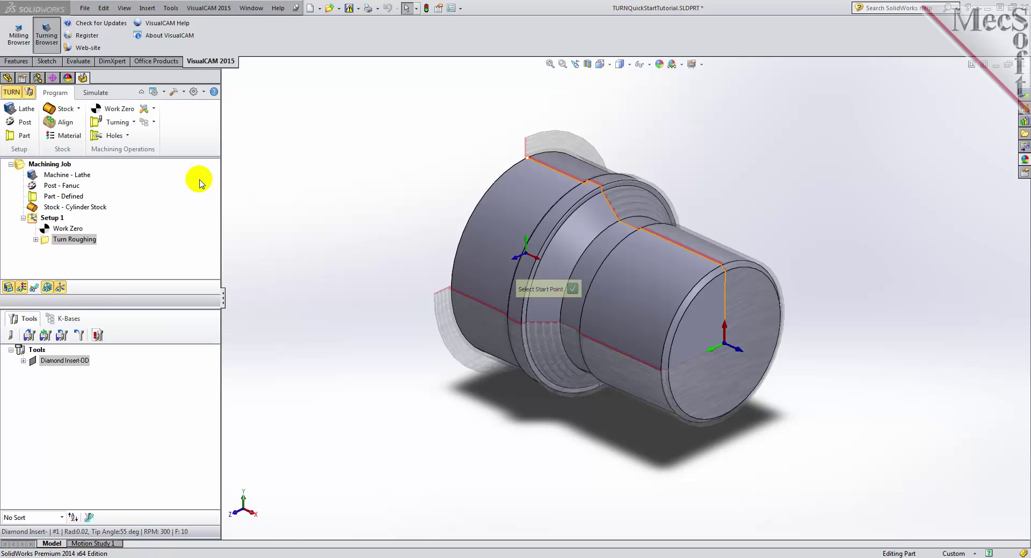
left_click(610, 65)
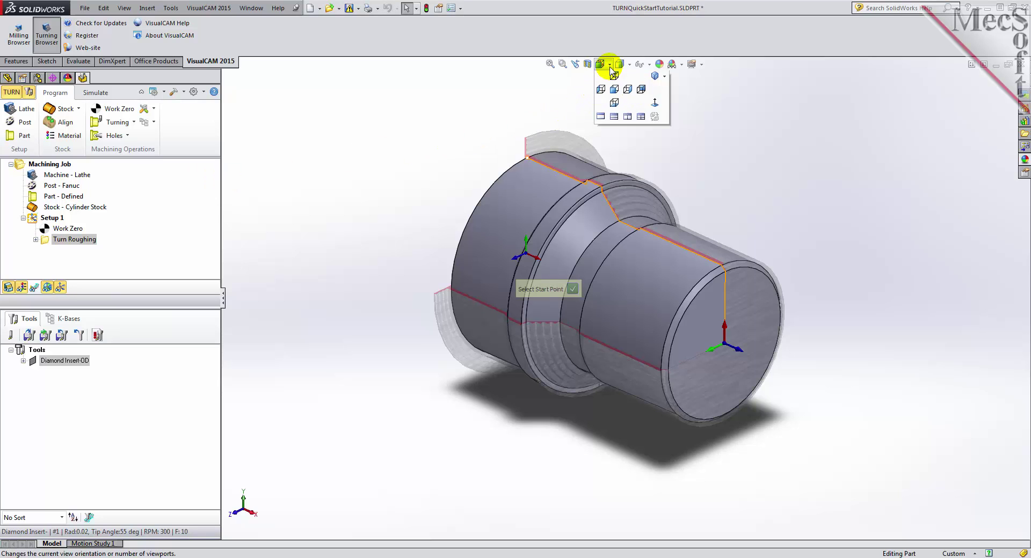
left_click(614, 102)
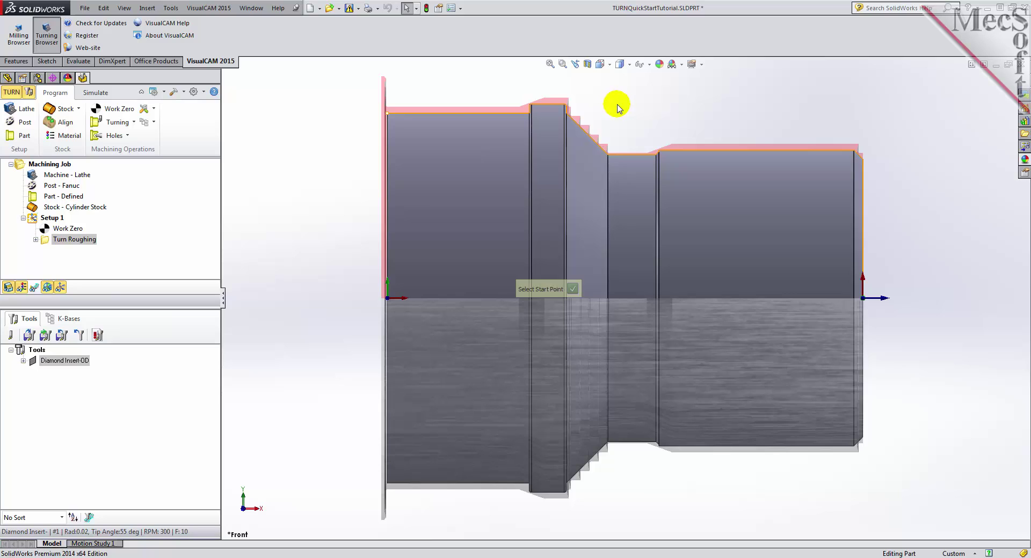
left_click(865, 299)
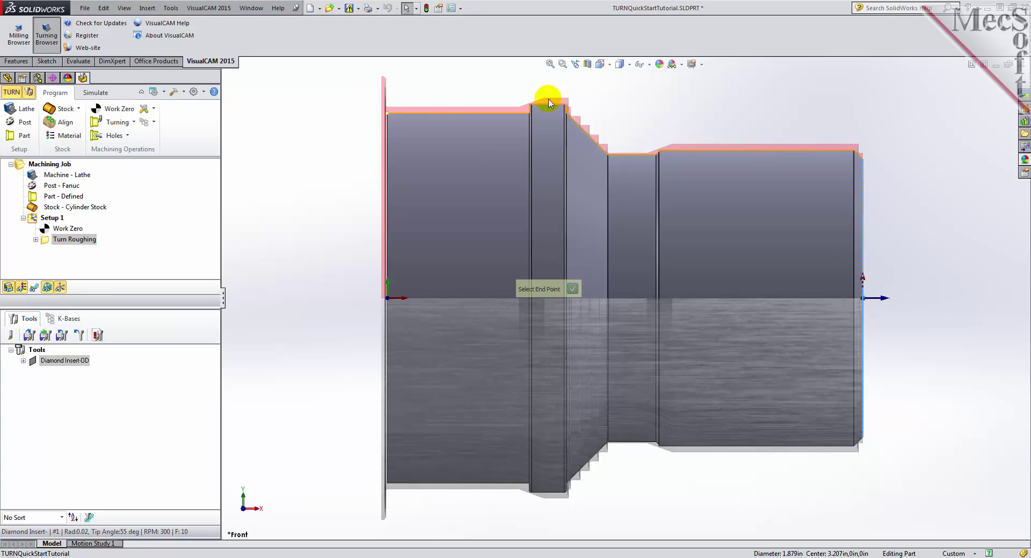
left_click(387, 112)
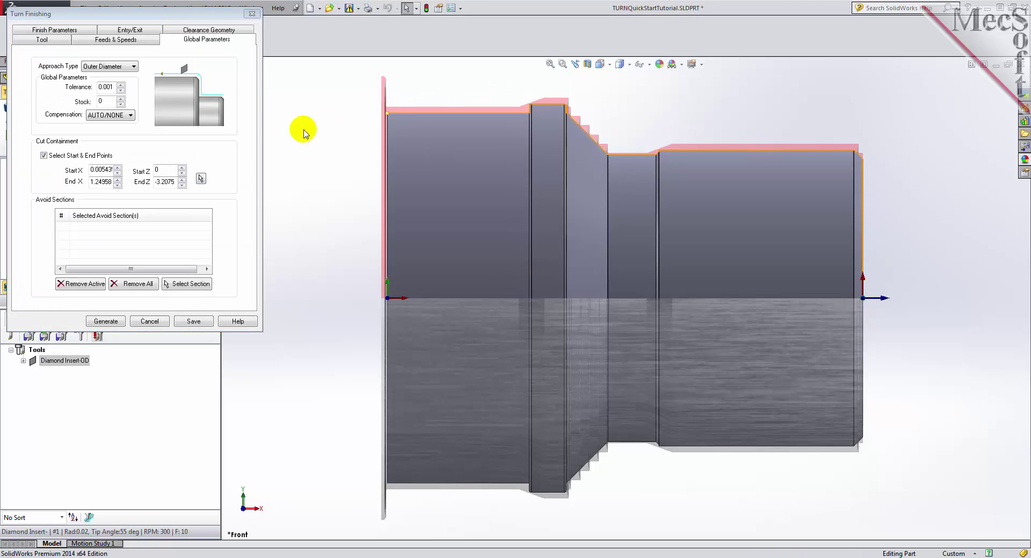
Generate the Turn Finishing operation and show its toolpath on the part
left_click(170, 182)
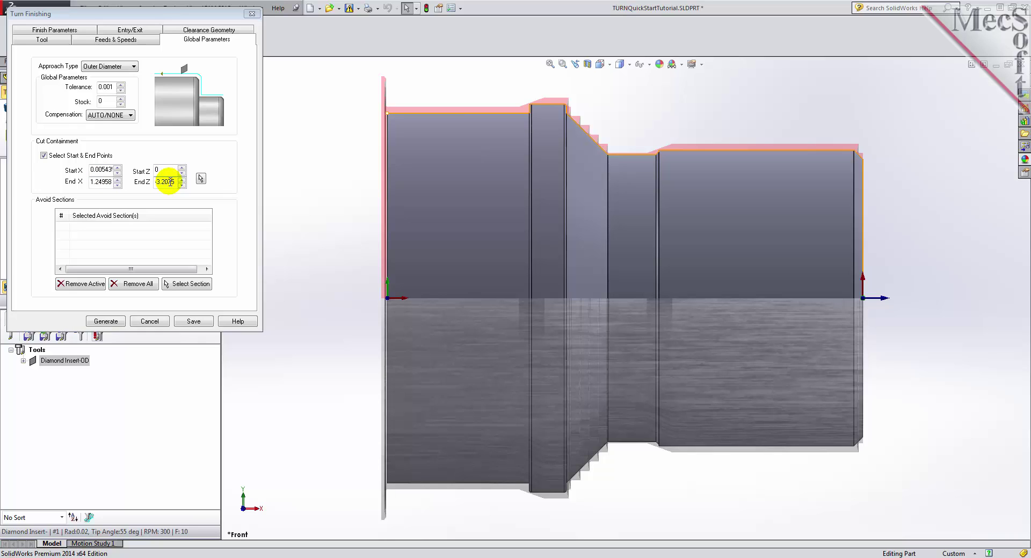
left_click(110, 322)
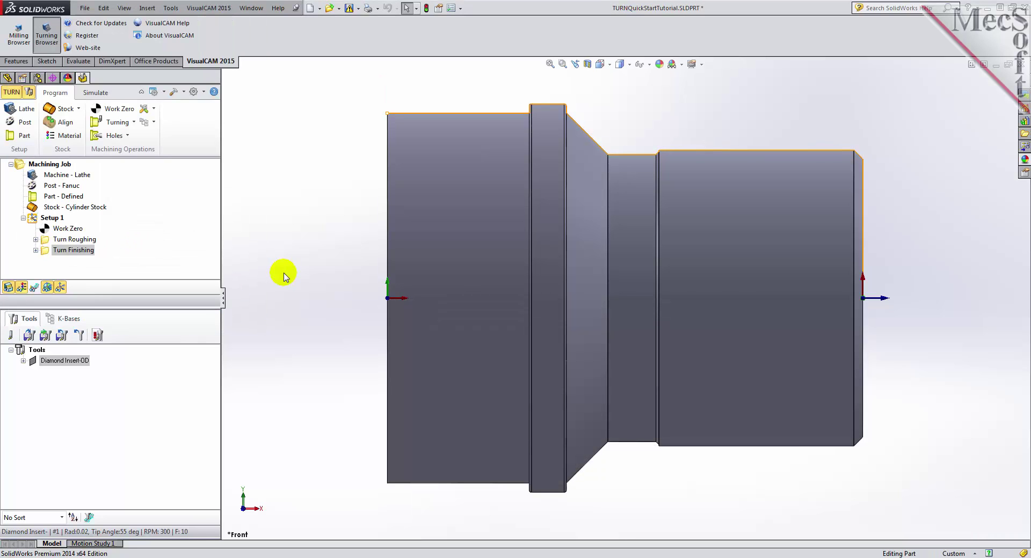
left_click(52, 250)
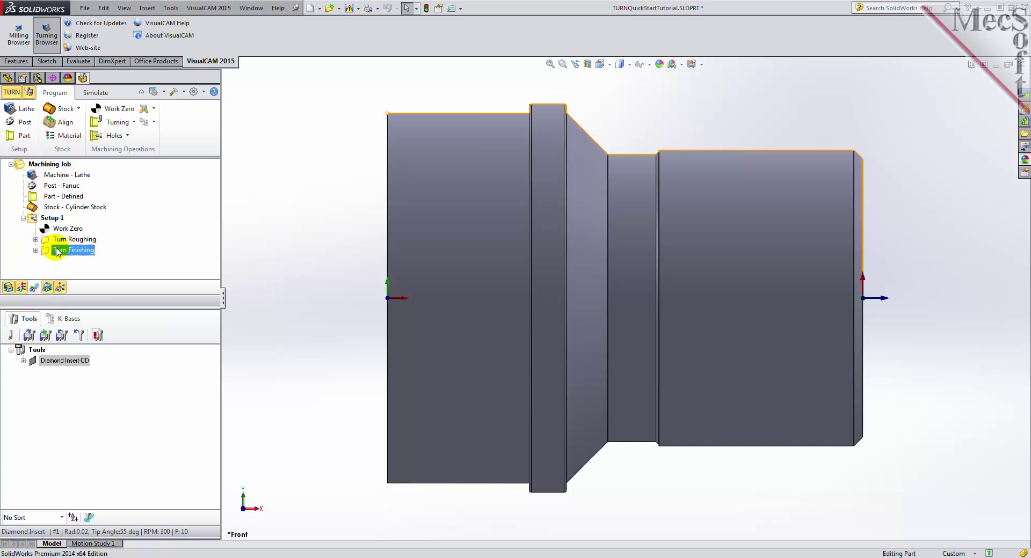
left_click(33, 287)
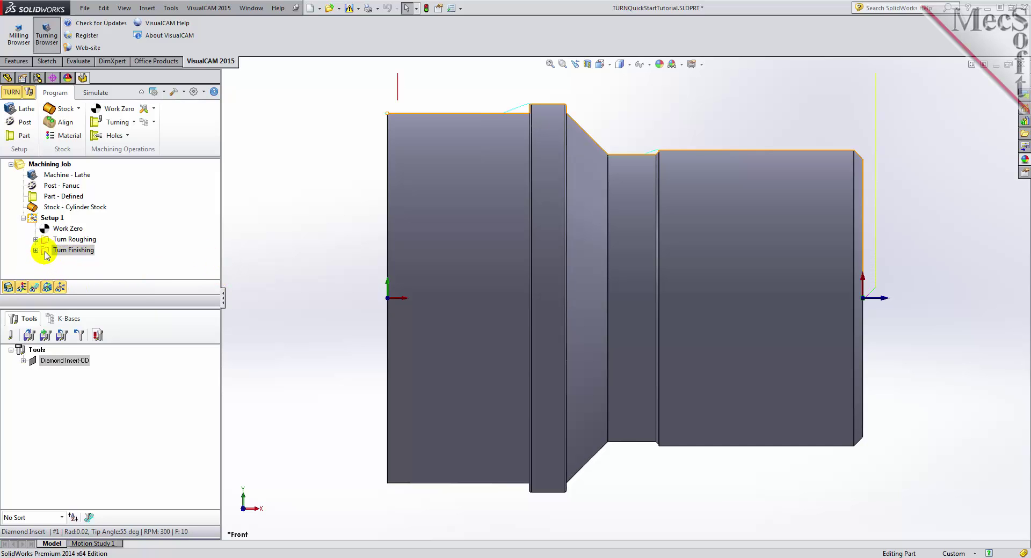
Simulate the Turn Finishing operation in isometric view, then return to programming and hide the cut stock
left_click(96, 93)
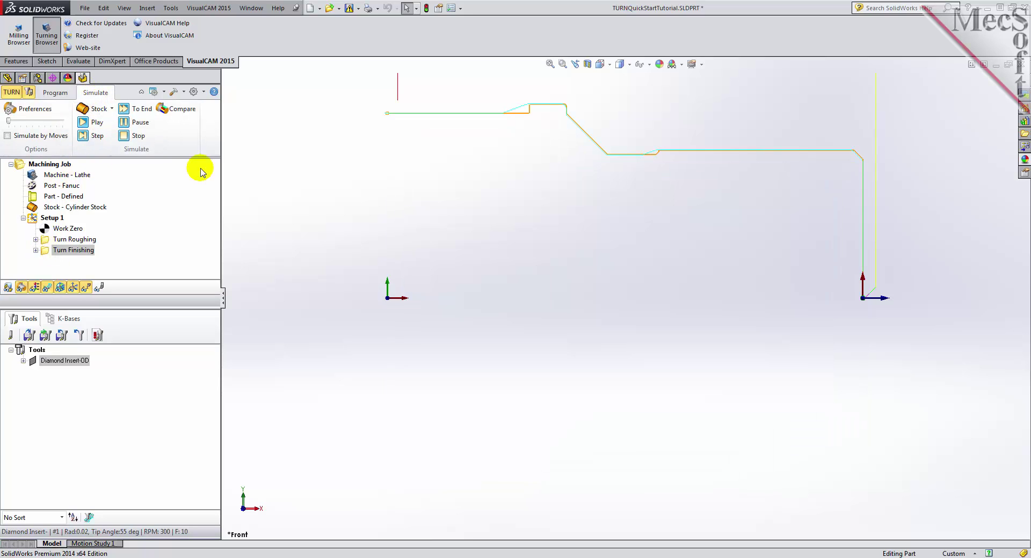
left_click(603, 65)
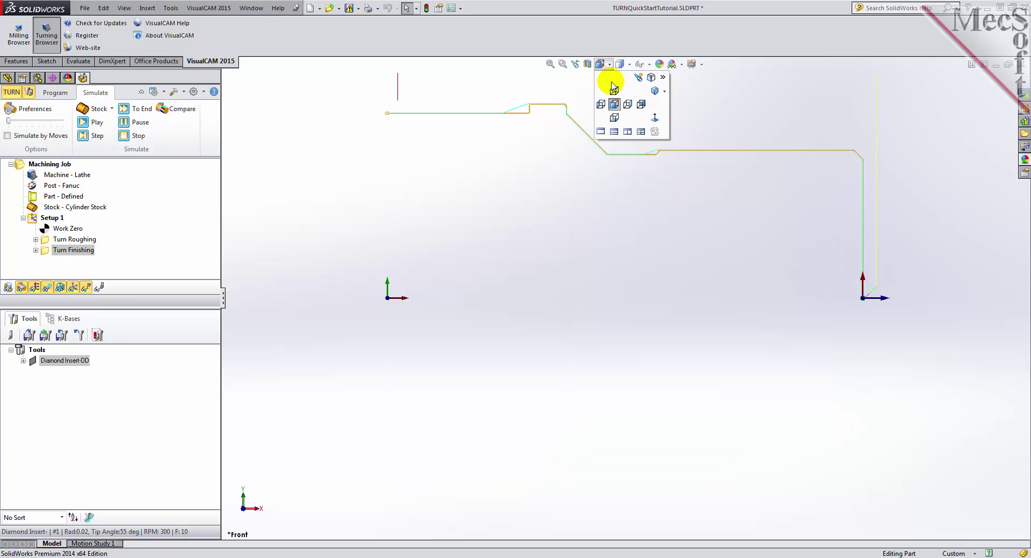
left_click(655, 92)
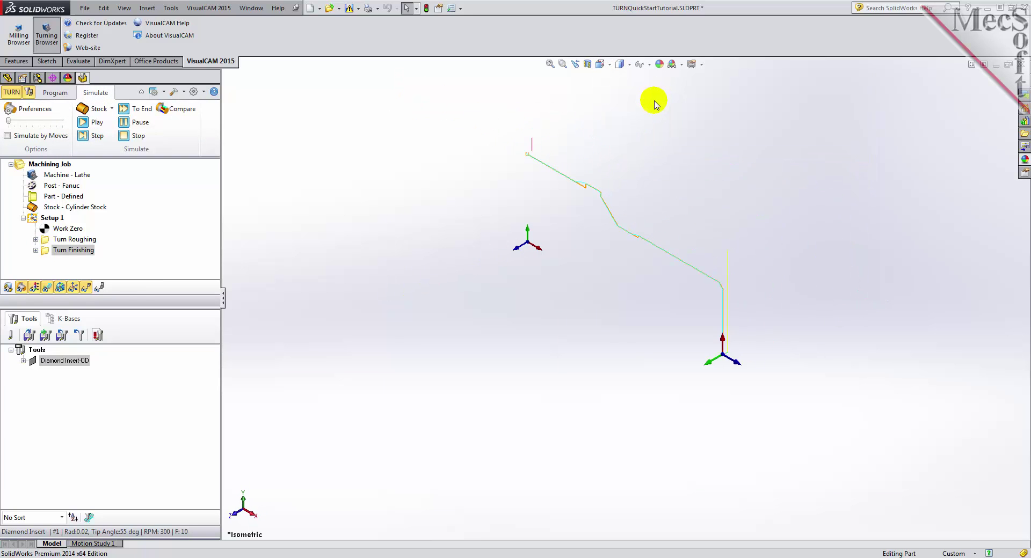
left_click(97, 123)
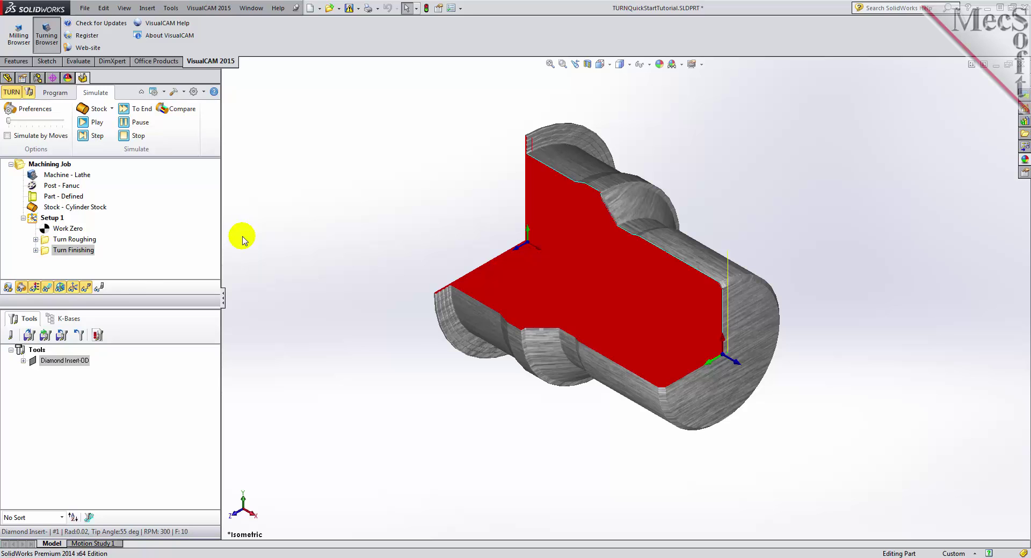
left_click(55, 93)
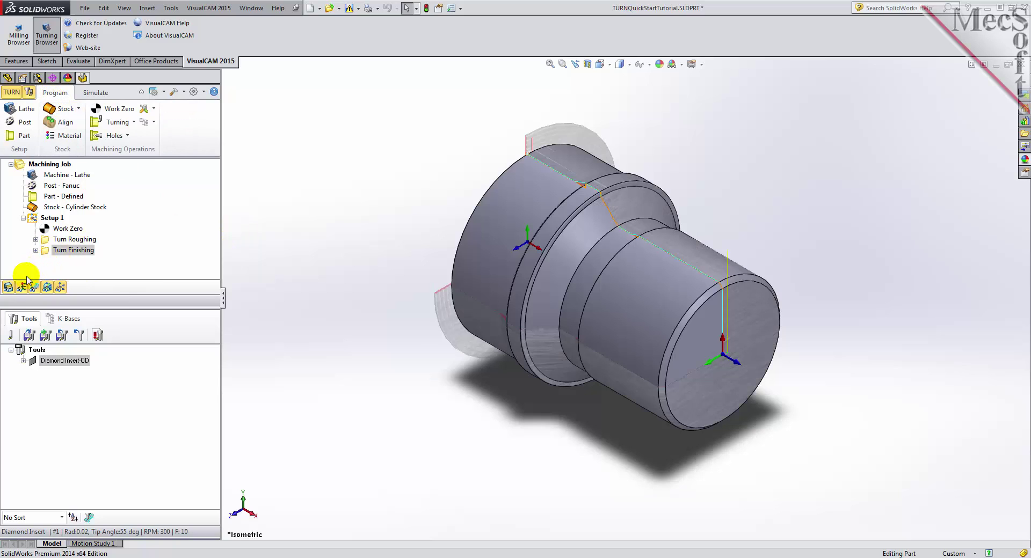
left_click(9, 287)
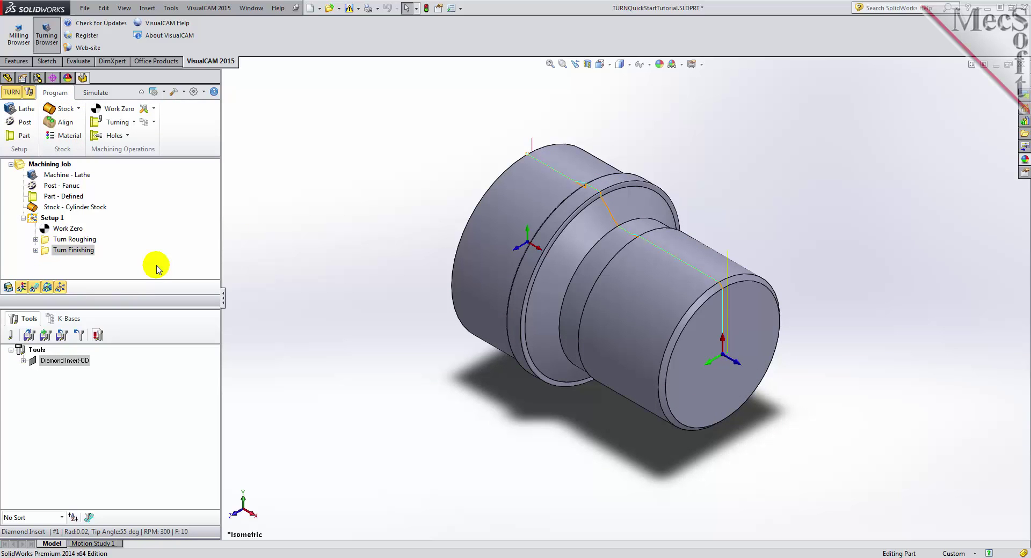
Post Setup 1 with the Fanuc post as TURNQuickStartTutorial_Setup 1.nc in the QuickStart folder and review the G-code
left_click(44, 218)
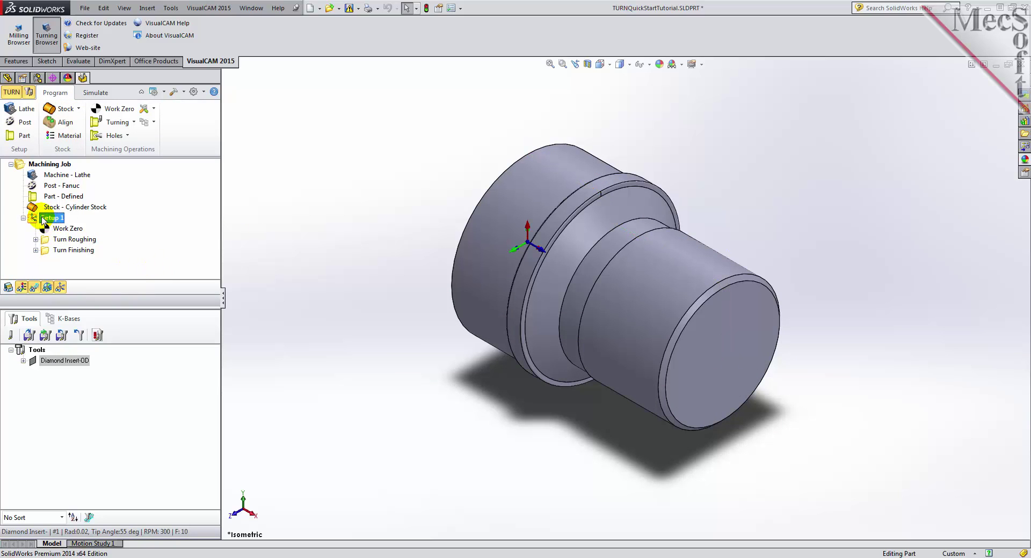
right_click(42, 220)
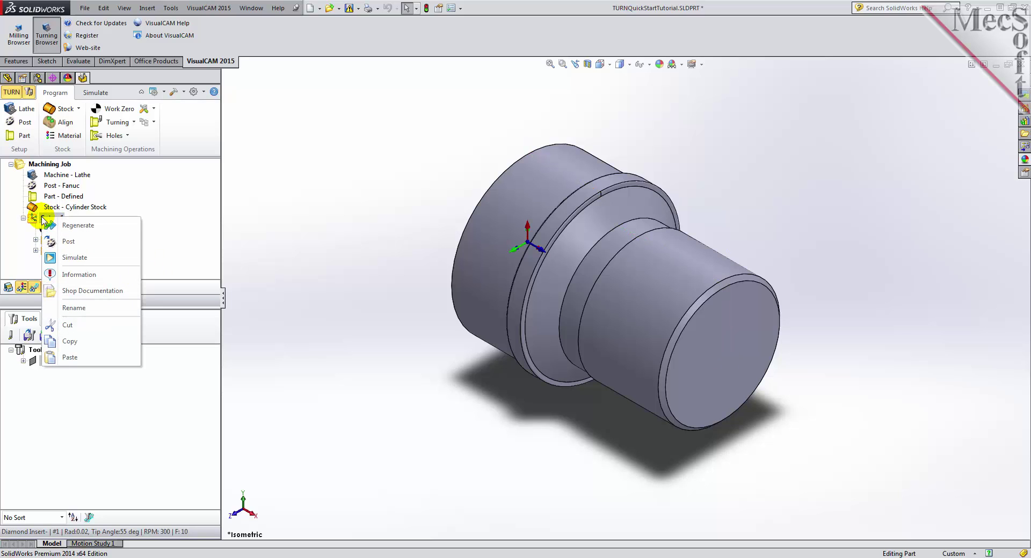
left_click(83, 246)
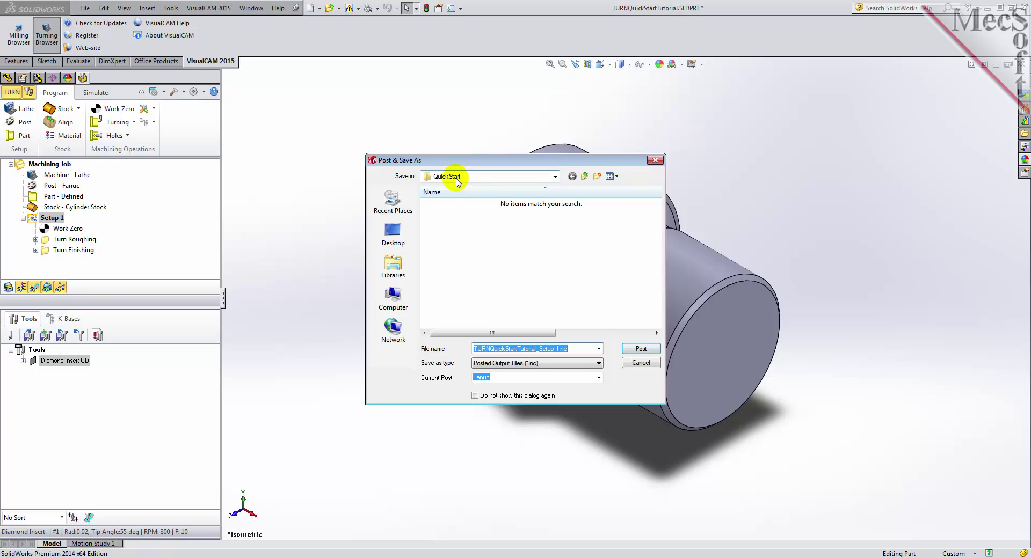
left_click(640, 348)
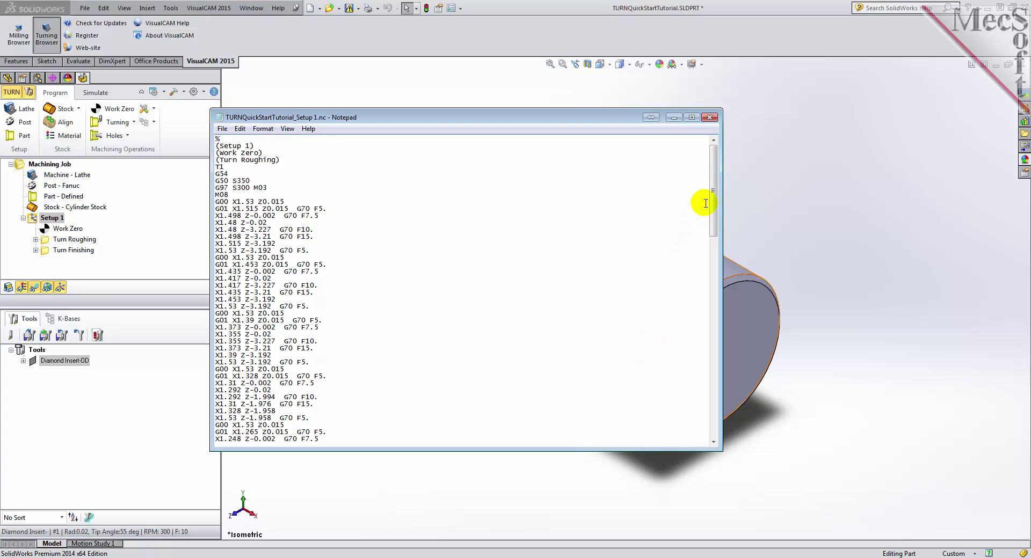
mouse_move(713, 203)
left_mouse_down()
mouse_move(713, 416)
mouse_move(713, 192)
left_mouse_up()
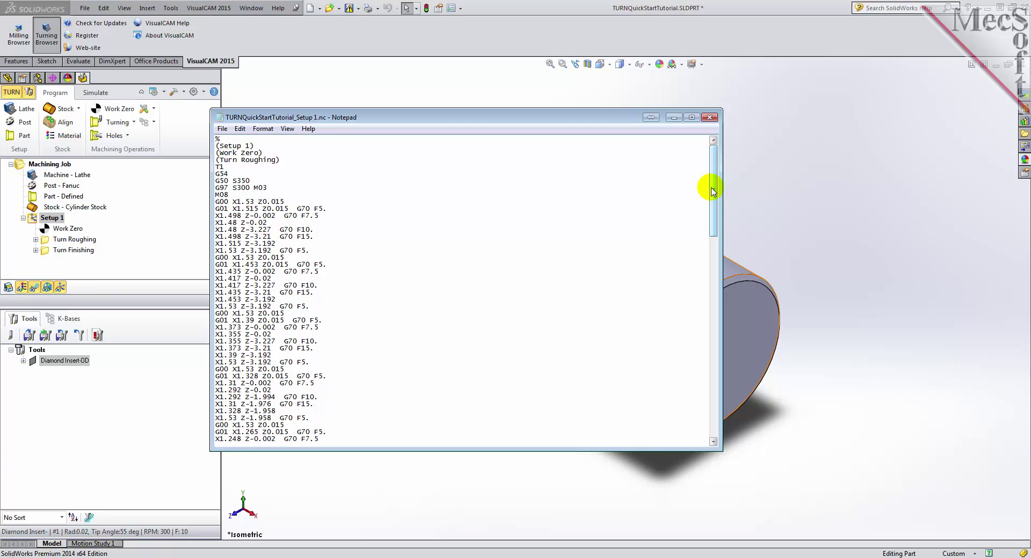
left_click(710, 117)
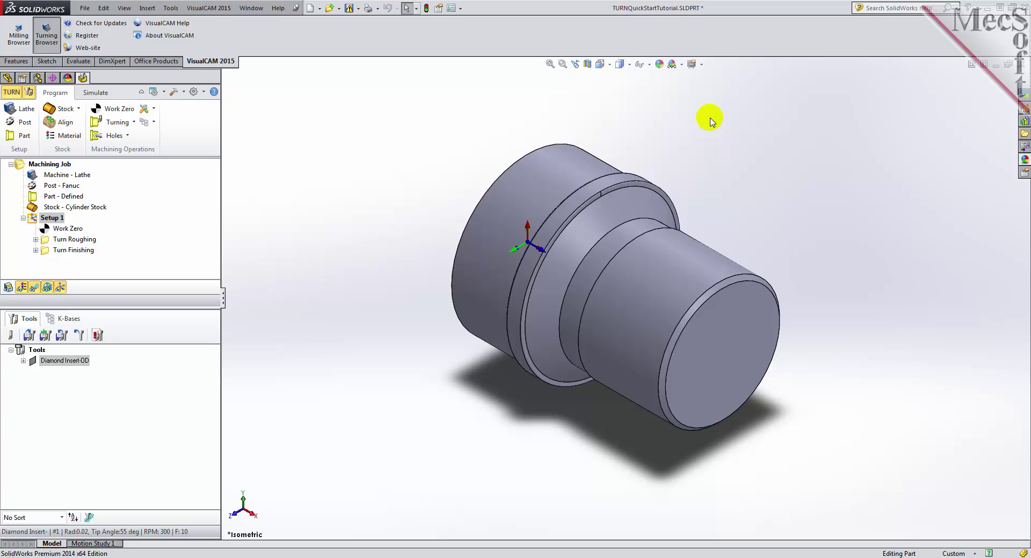
Review the machining operations information for Setup 1, including the machining times
left_click(43, 218)
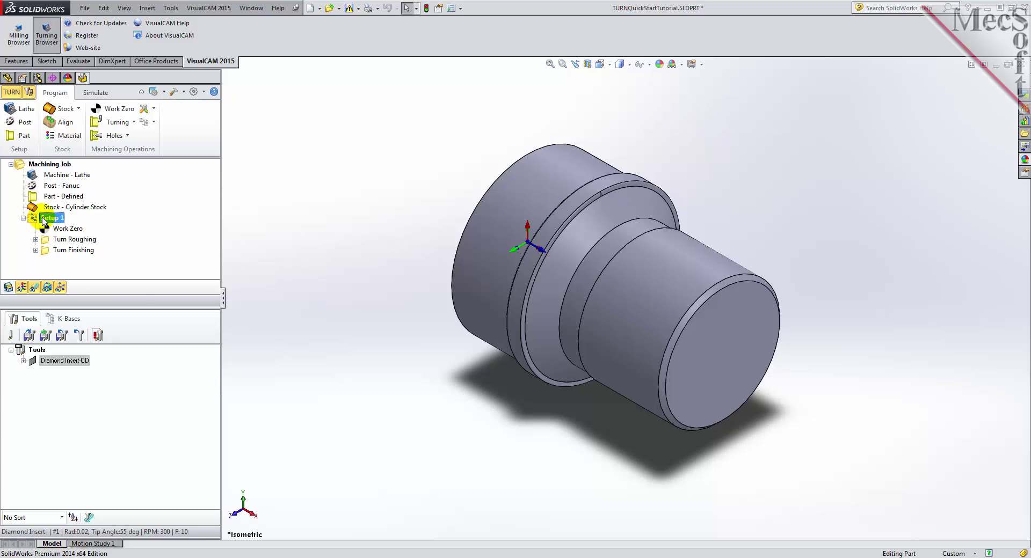
right_click(44, 221)
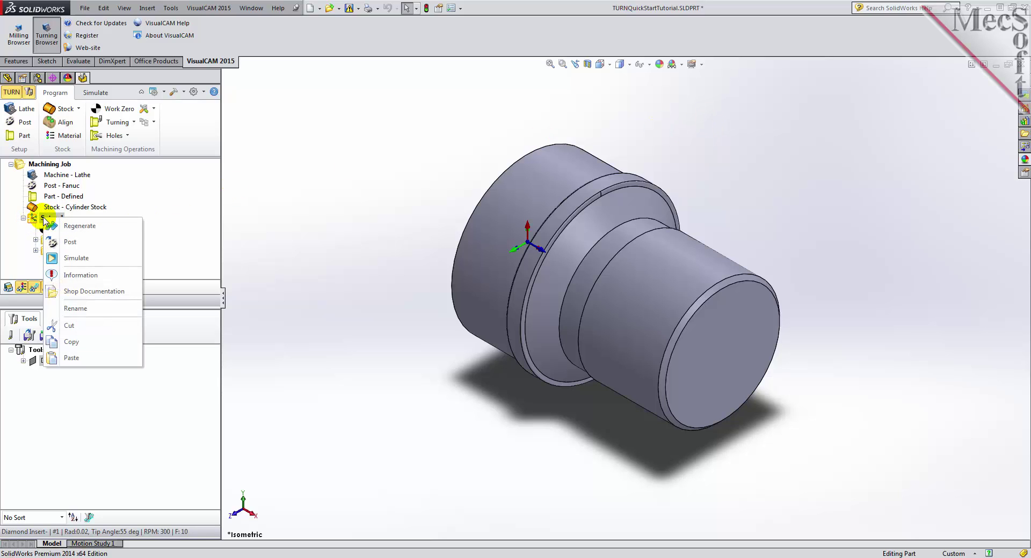
left_click(86, 275)
left_click_drag(177, 17, 398, 120)
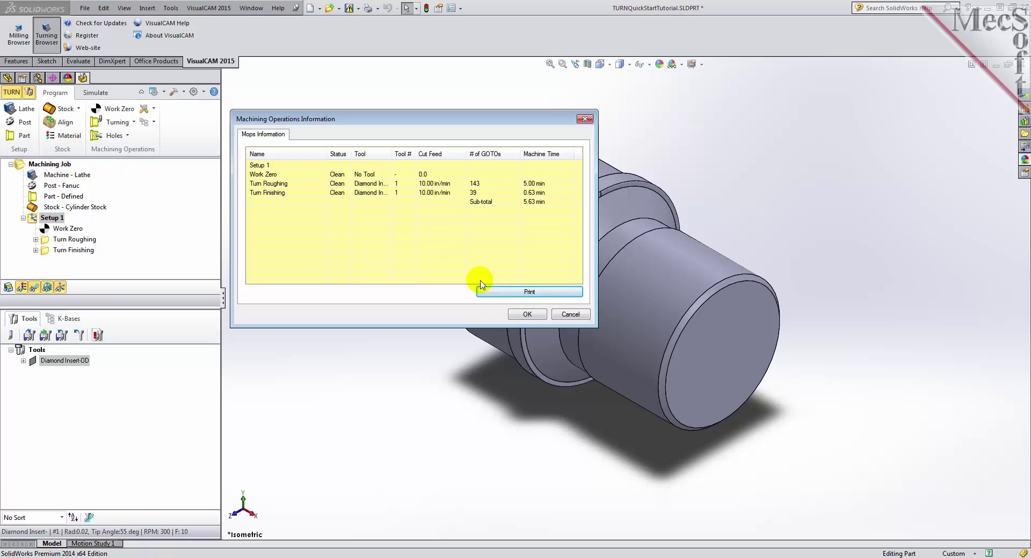
left_click(516, 316)
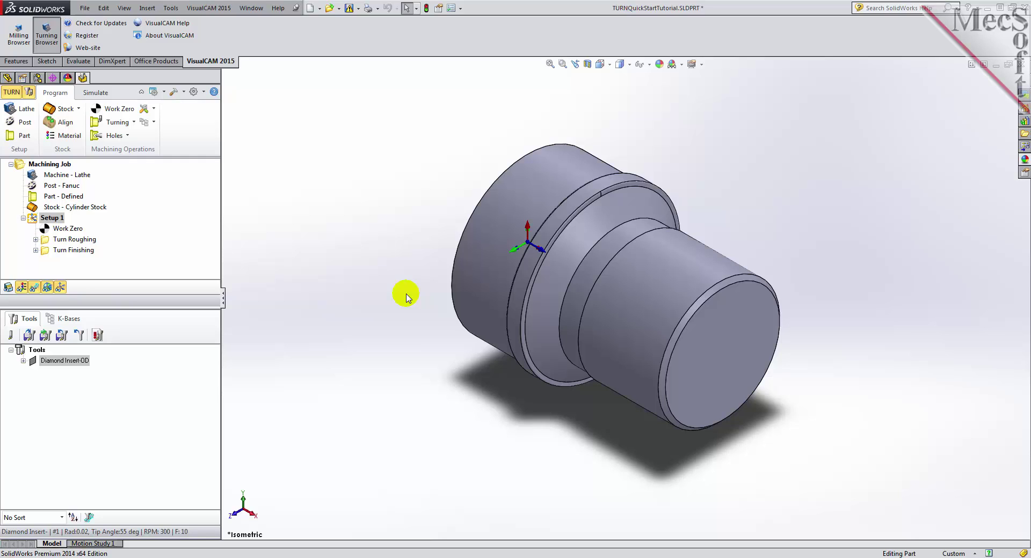
Save the shop documentation for Setup 1 as TURNQuickStartTutorial.html in the QuickStart folder and review the setup sheet
left_click(33, 220)
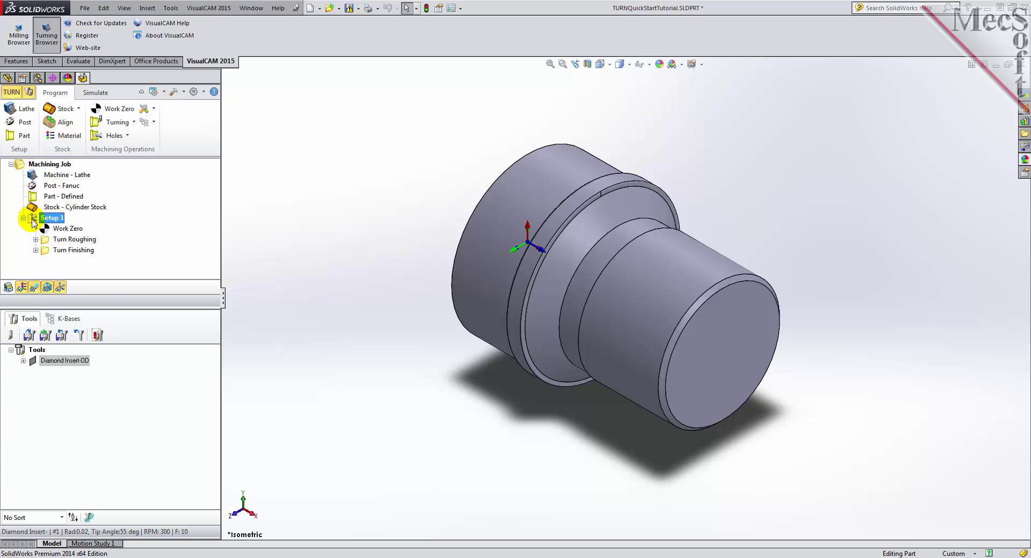
right_click(33, 220)
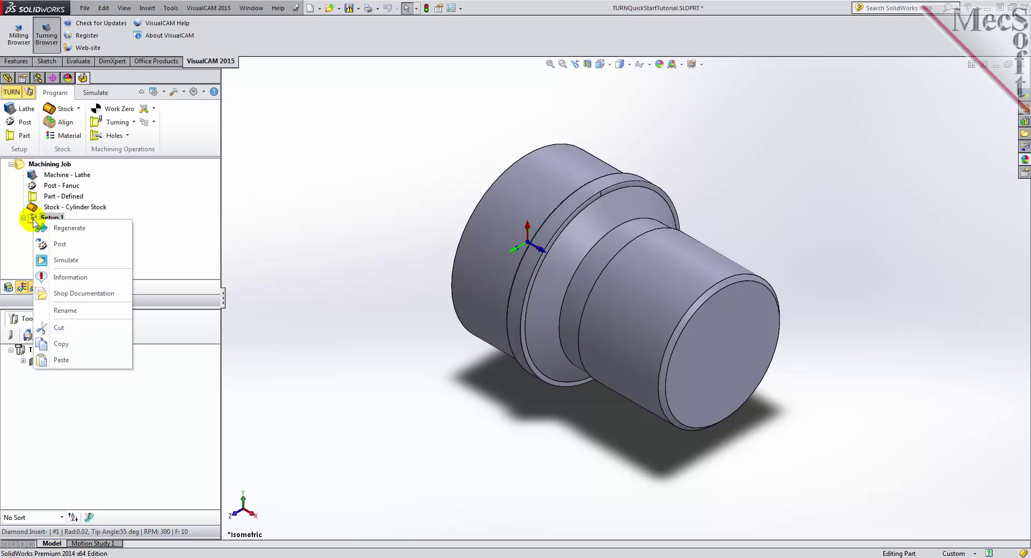
left_click(106, 293)
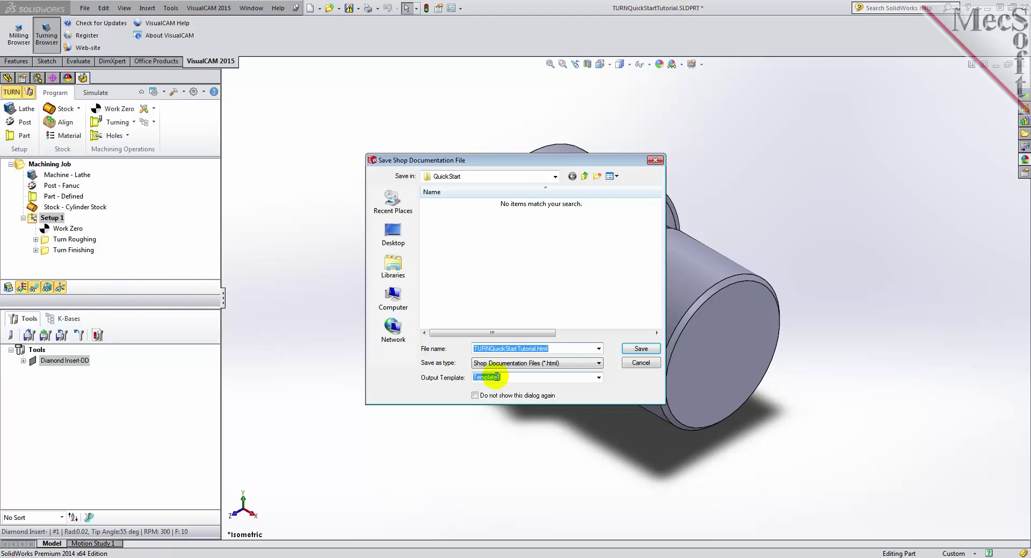
left_click(635, 350)
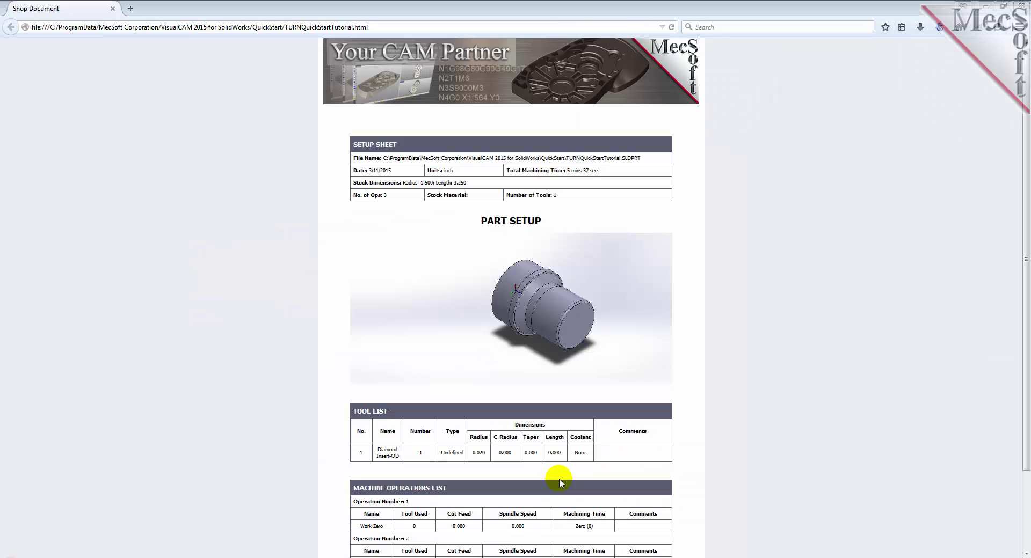
left_click_drag(1027, 135, 996, 99)
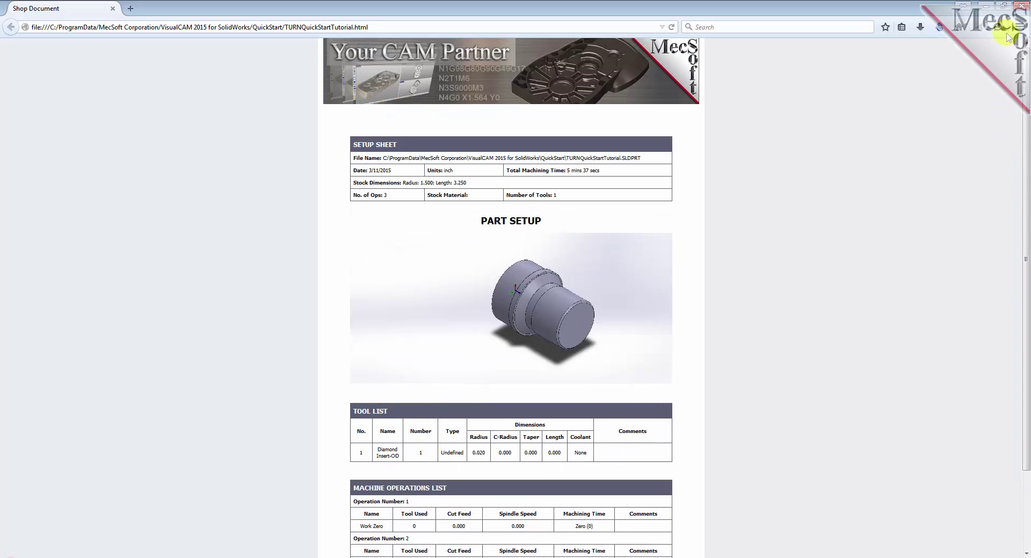
left_click(1022, 8)
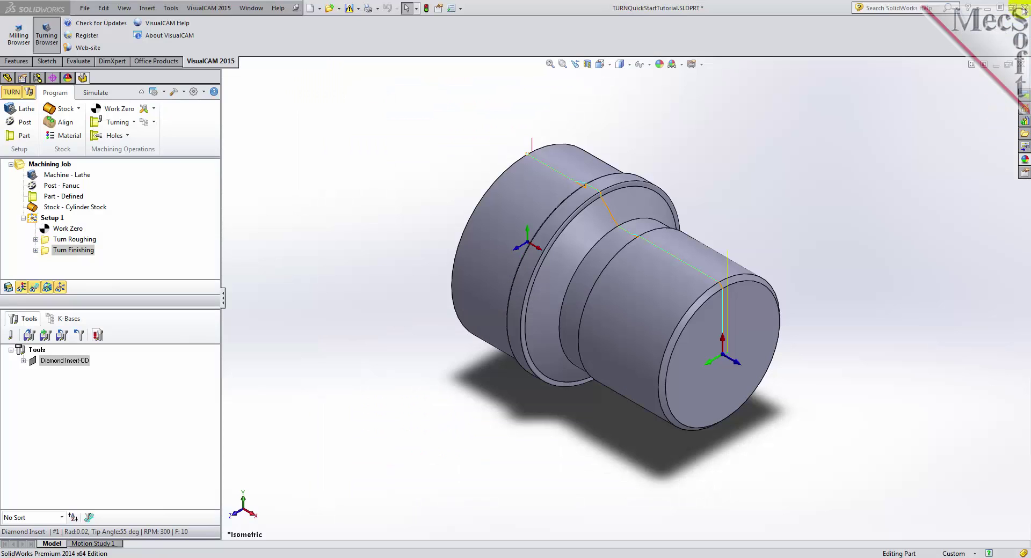
right_click(58, 168)
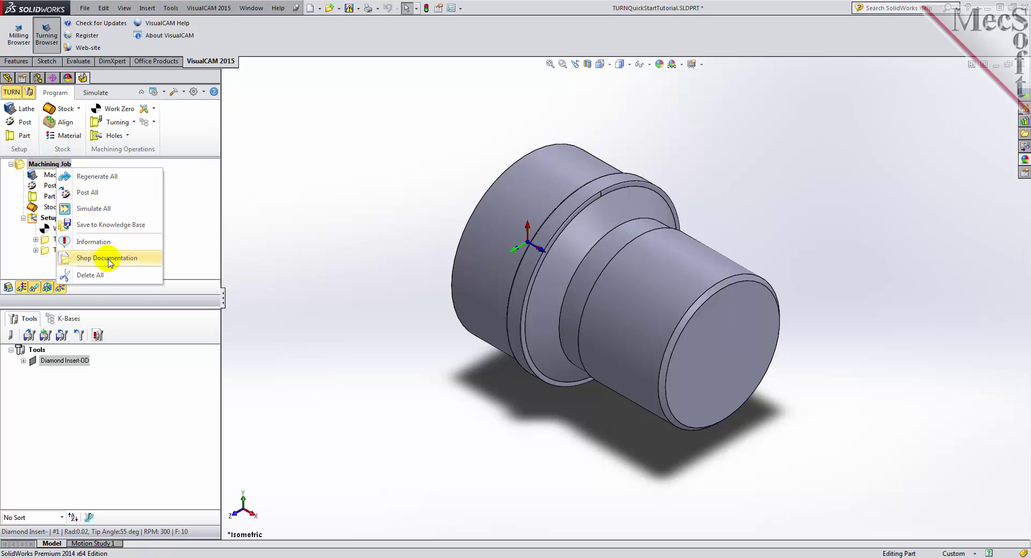
left_click(255, 254)
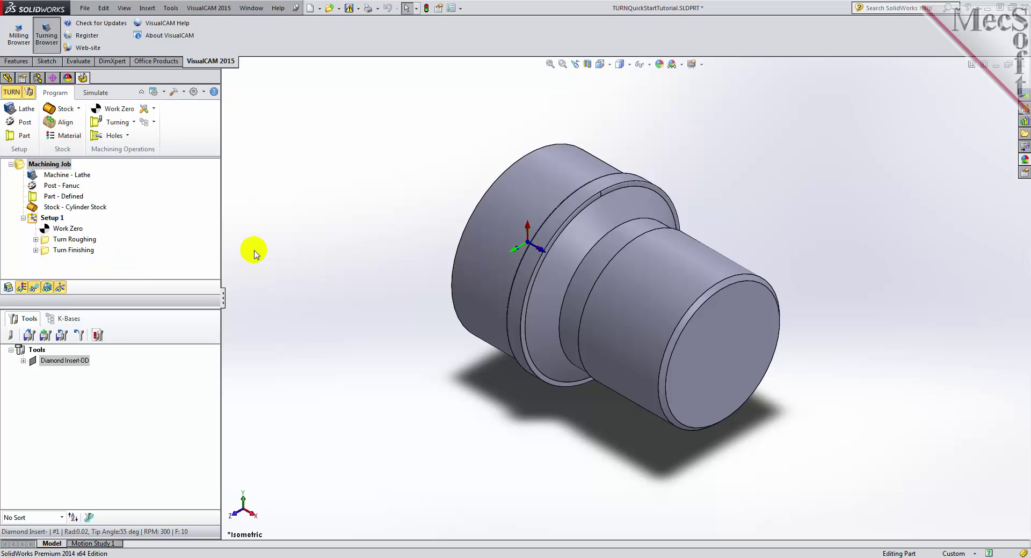